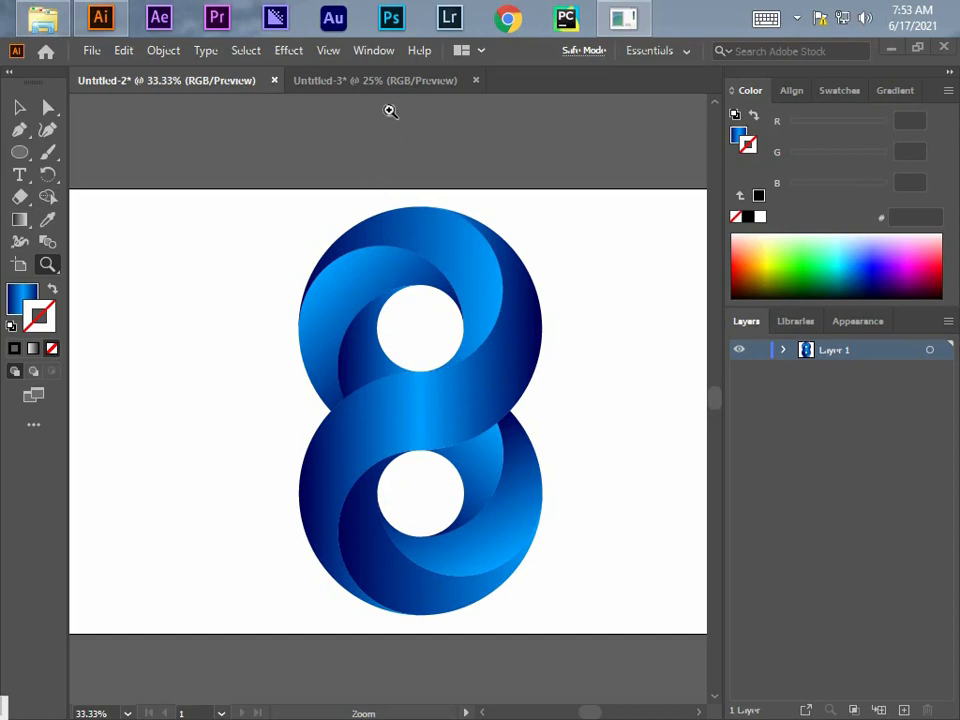
Switch to the blank Untitled-3 document and draw an unfilled circle with a black stroke near the middle of the artboard.
left_click(395, 82)
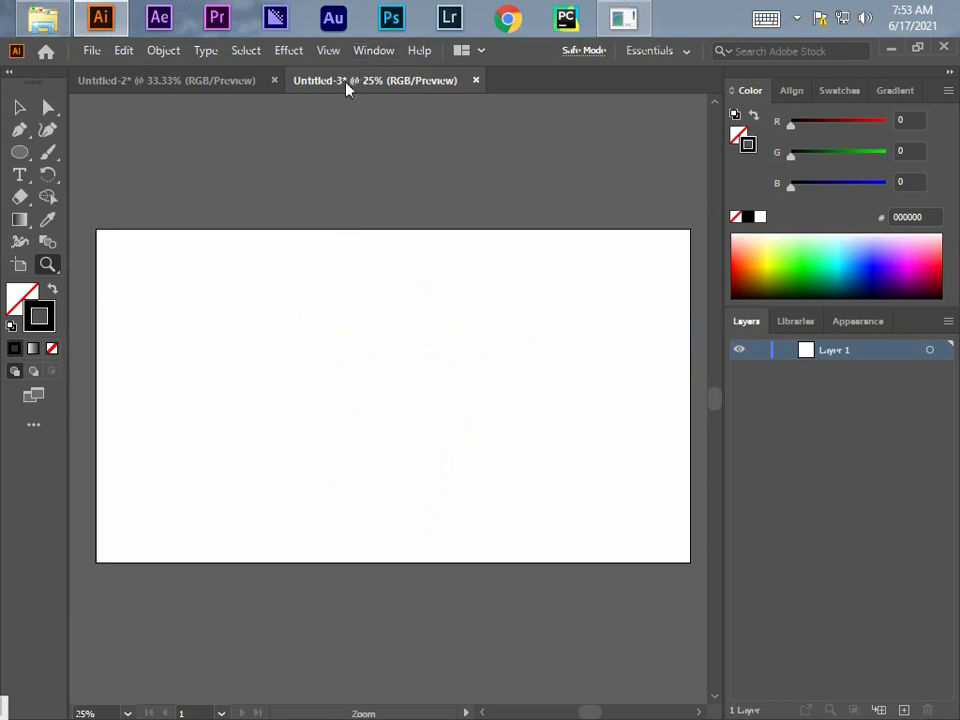
left_click(327, 55)
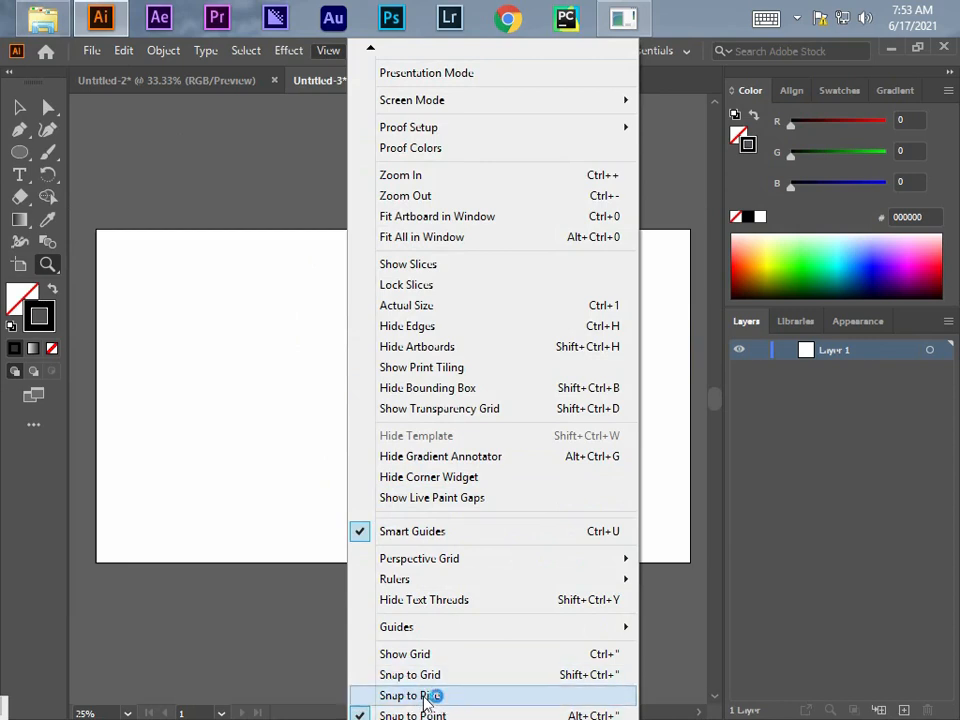
left_click(262, 498)
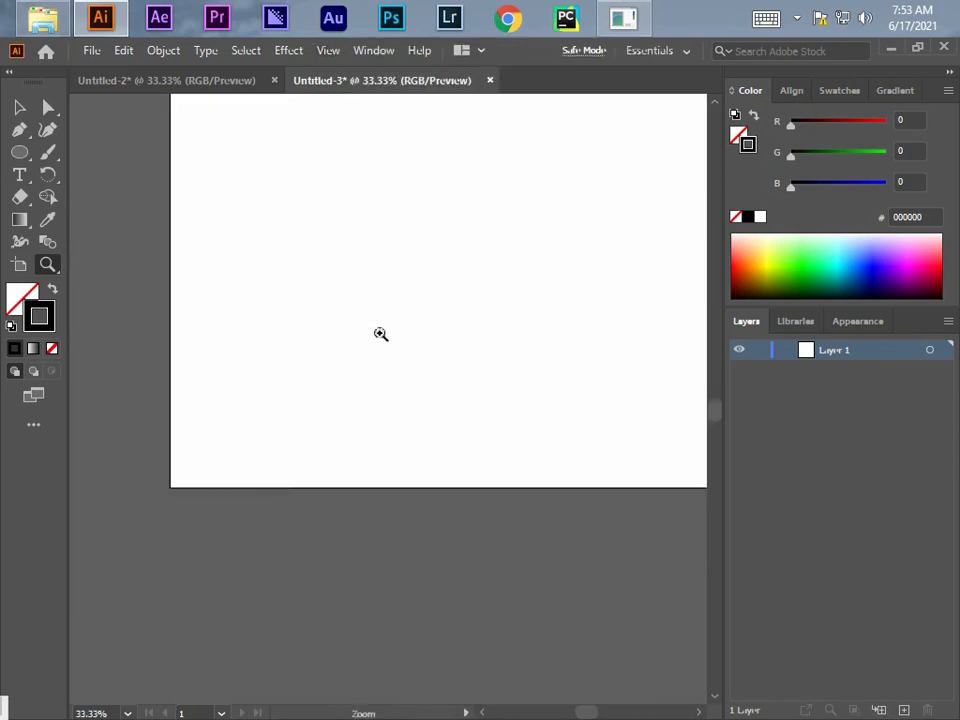
key("space")
left_click_drag(482, 325, 349, 470)
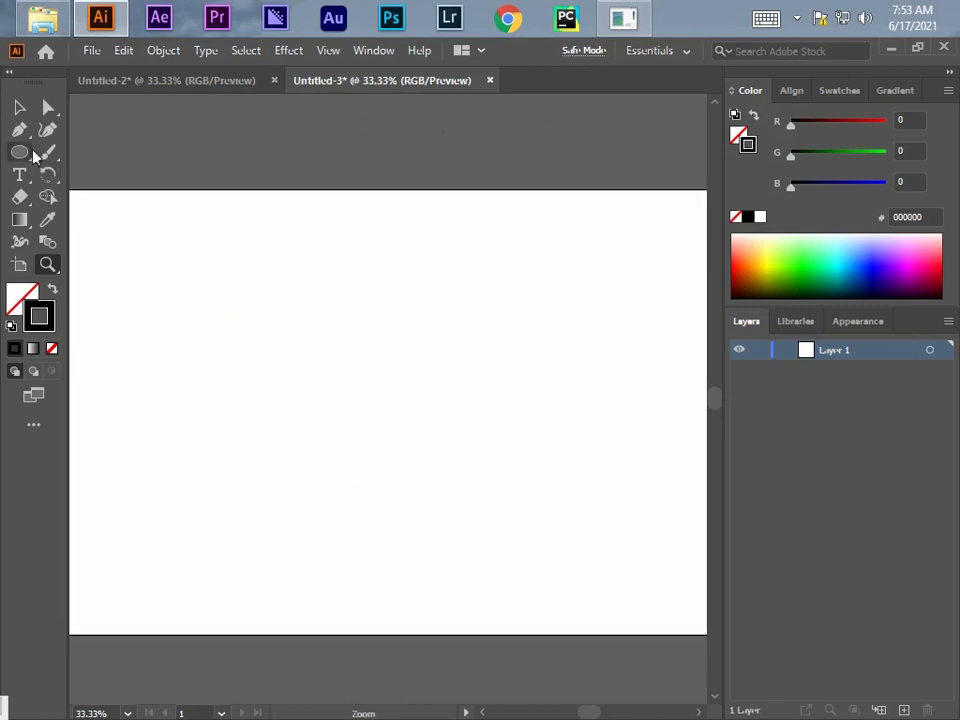
left_click(22, 155)
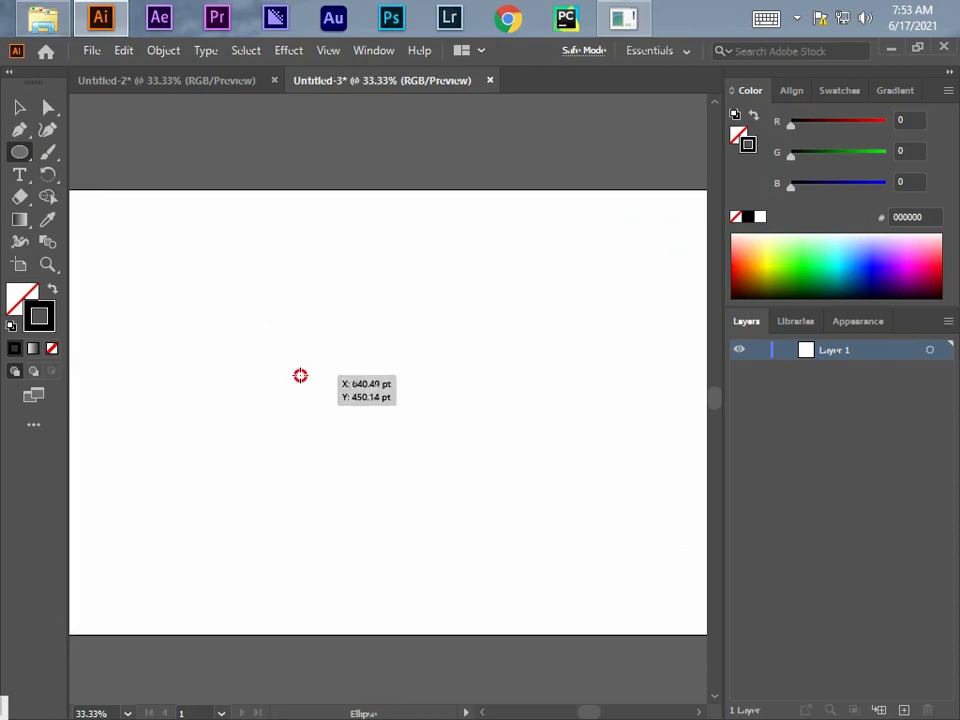
left_click_drag(300, 375, 414, 500)
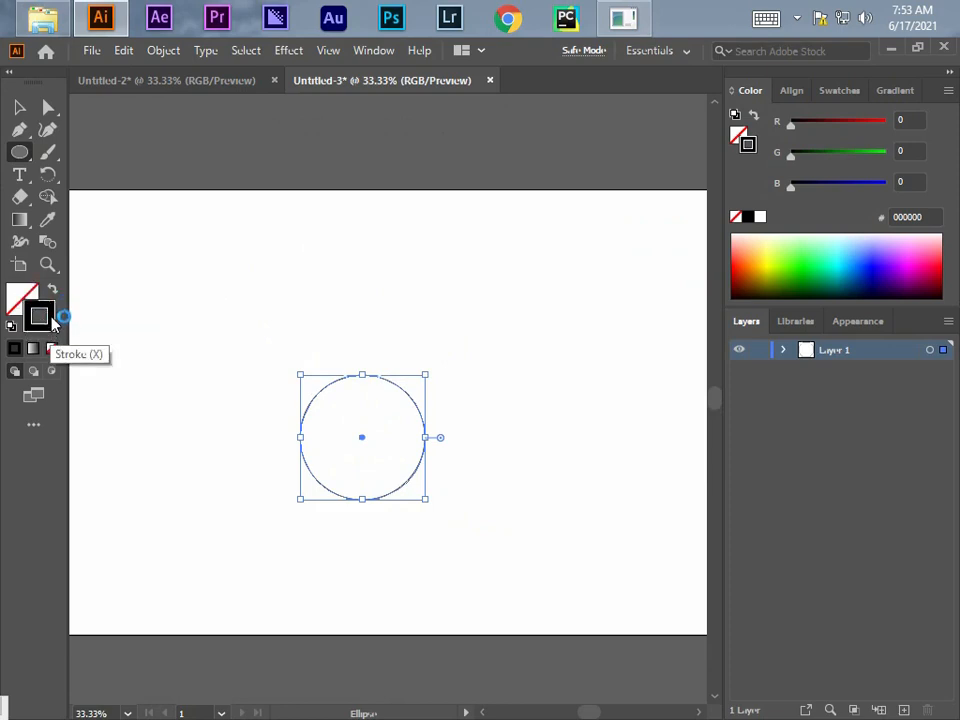
Paste a copy of the circle in front of it and shrink the copy about its centre into a small concentric circle.
left_click(20, 107)
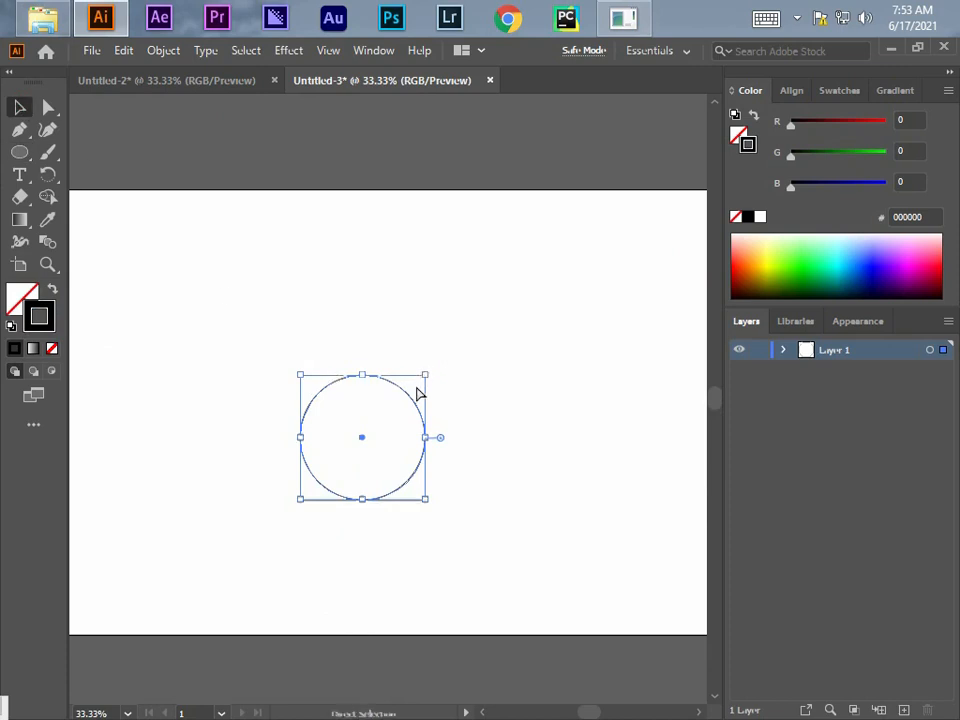
key("ctrl+c")
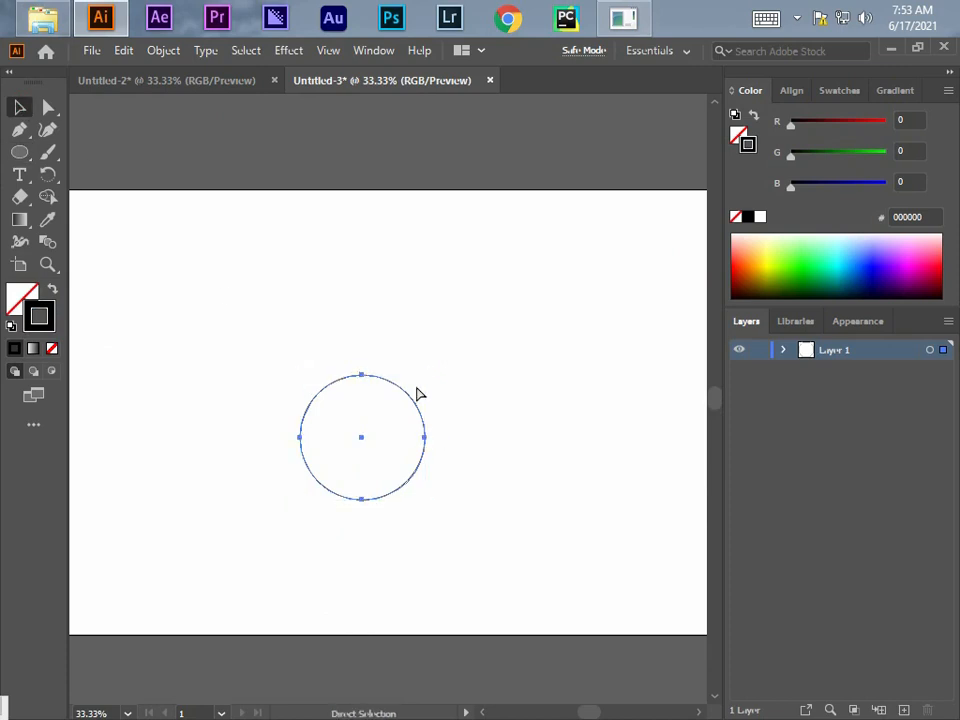
key("ctrl+f")
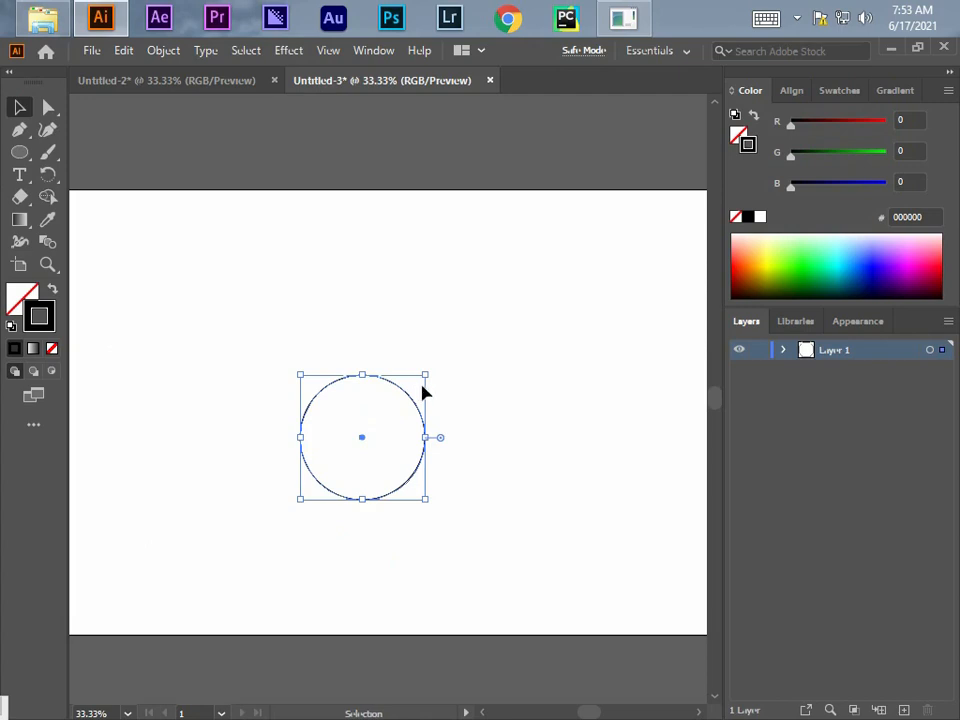
left_click_drag(426, 374, 392, 410)
key("ctrl+z")
Paste a copy of the small inner circle in place and enlarge it to about 217 pt, reaching the outer circle's top and right extents.
key("z")
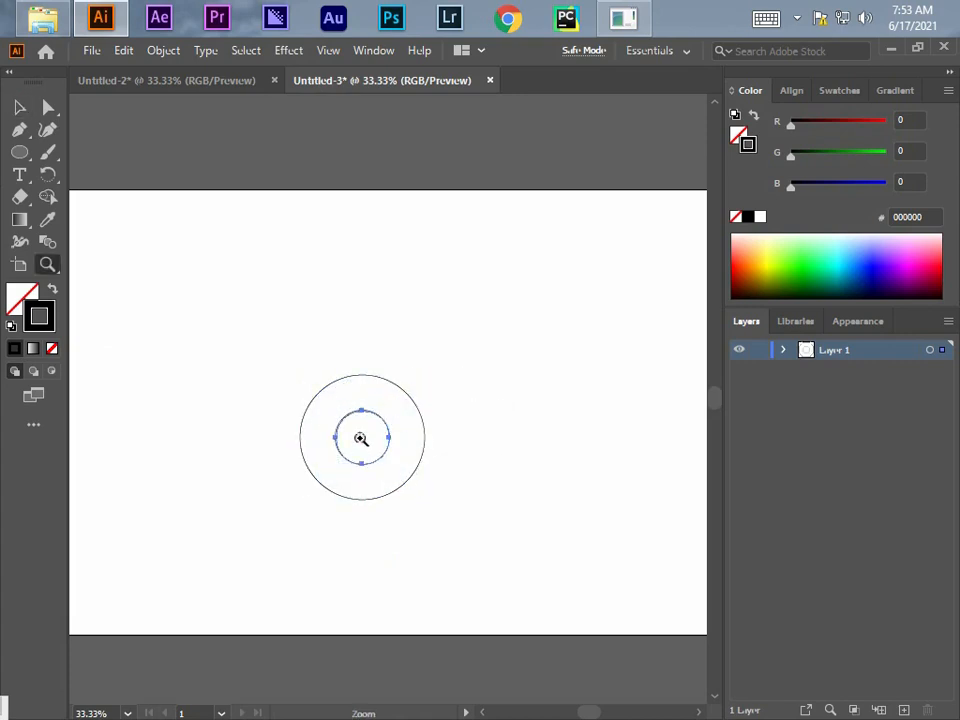
left_click(360, 438)
left_click(390, 398)
left_click(390, 398)
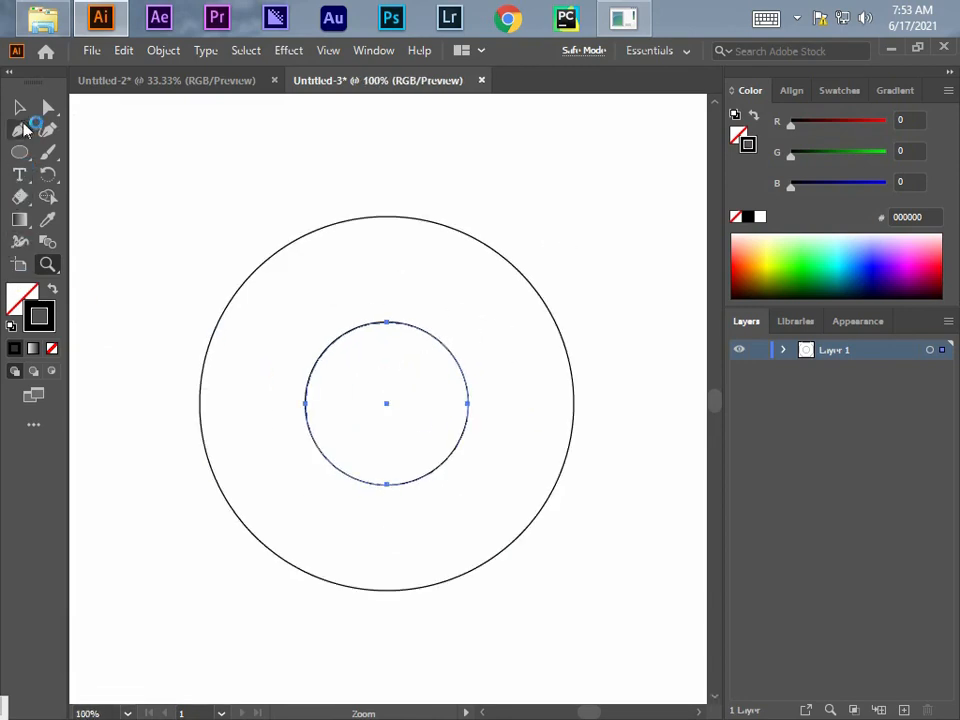
left_click(20, 107)
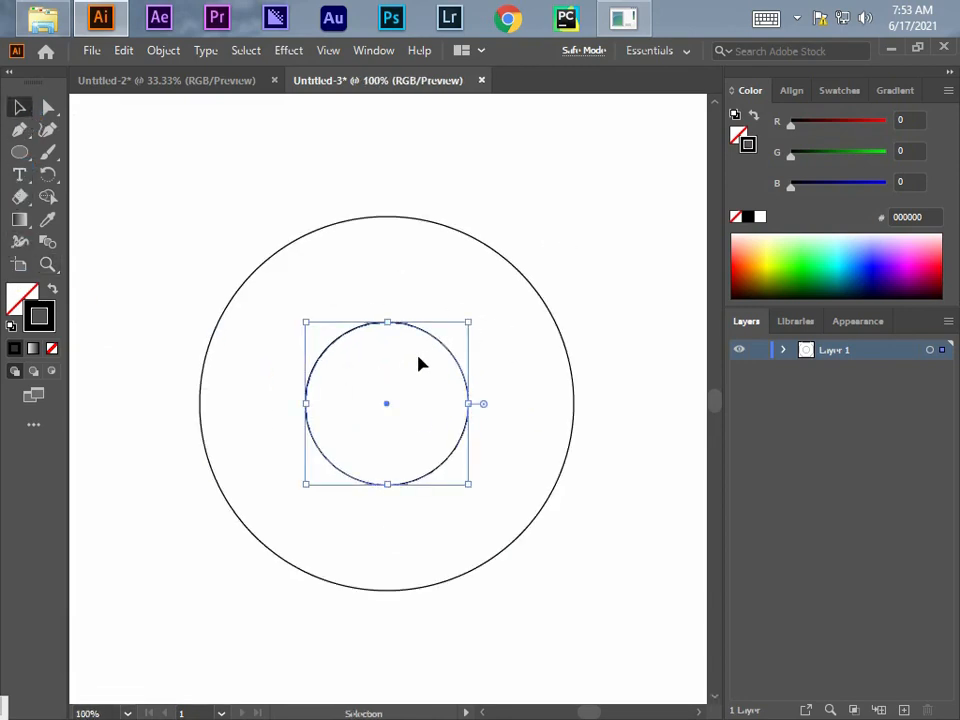
key("ctrl+c")
key("ctrl+f")
left_click_drag(470, 323, 595, 216)
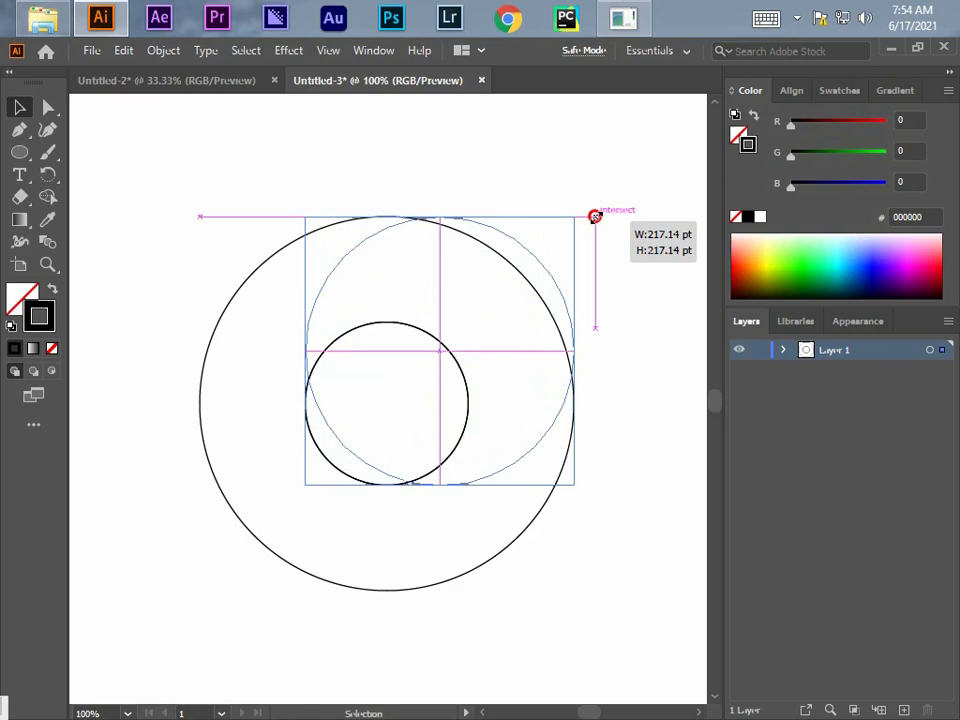
left_click_drag(595, 216, 595, 216)
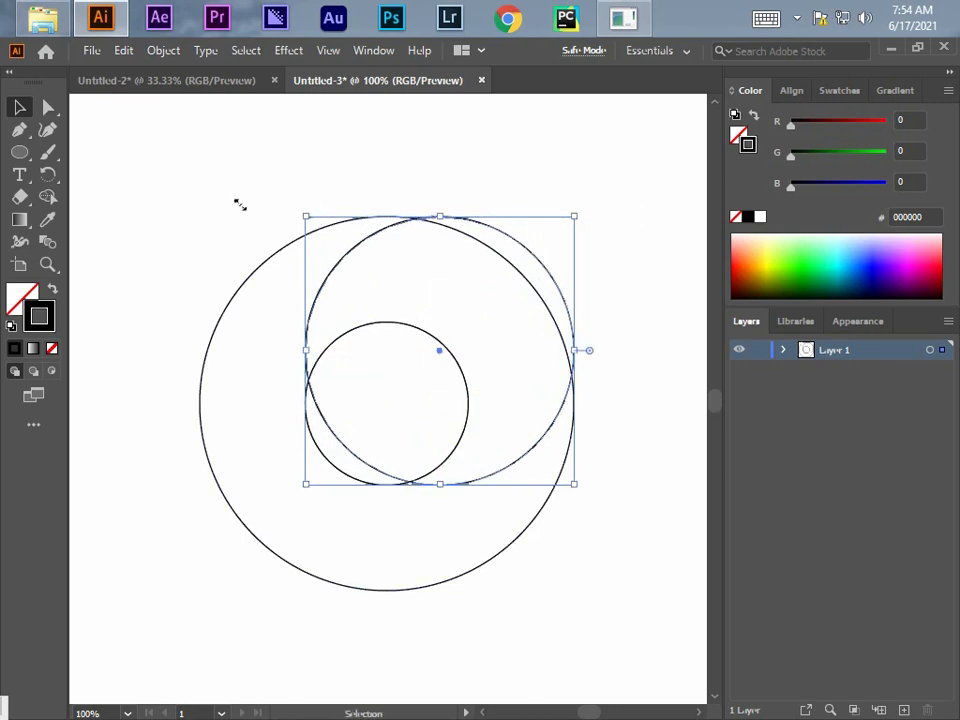
Examine closely how the enlarged medium circle lines up with the outer circle's top edge and the inner circle.
key("z")
left_click(411, 214)
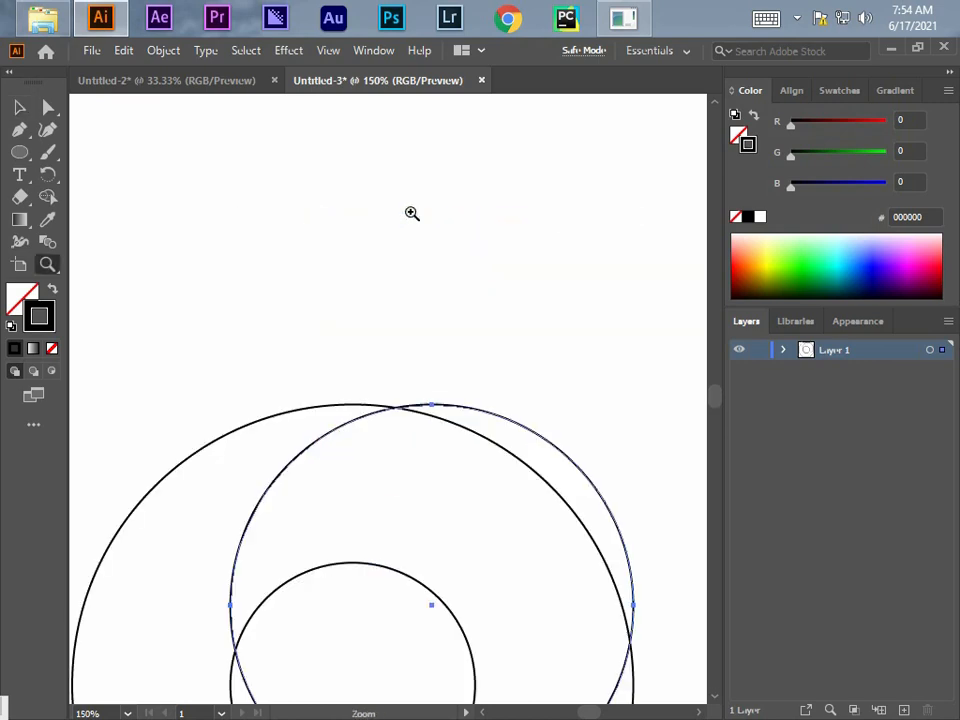
left_click(396, 402)
left_click(394, 400)
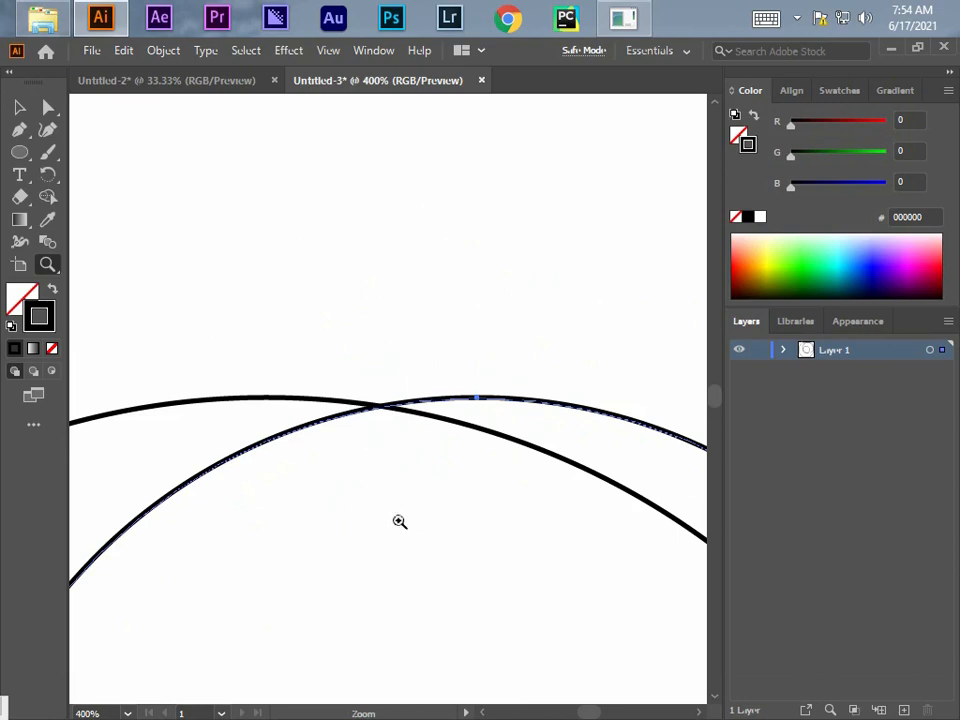
left_click_drag(405, 535, 394, 171)
left_click_drag(418, 439, 481, 321)
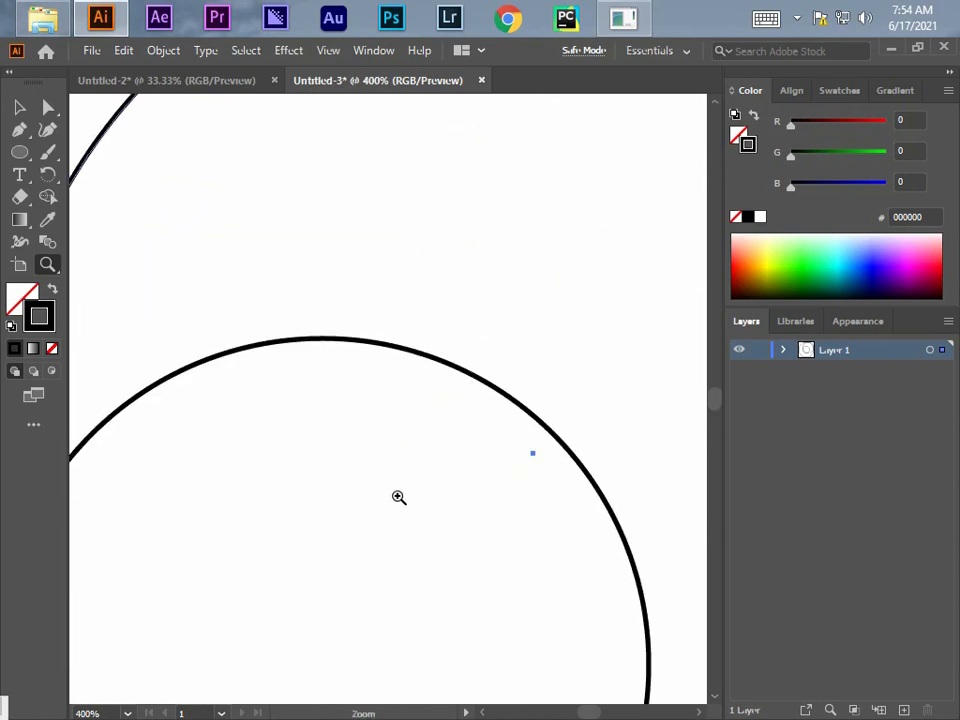
left_click(398, 498, "alt")
left_click(388, 501, "alt")
left_click(385, 501, "alt")
left_click(386, 500, "alt")
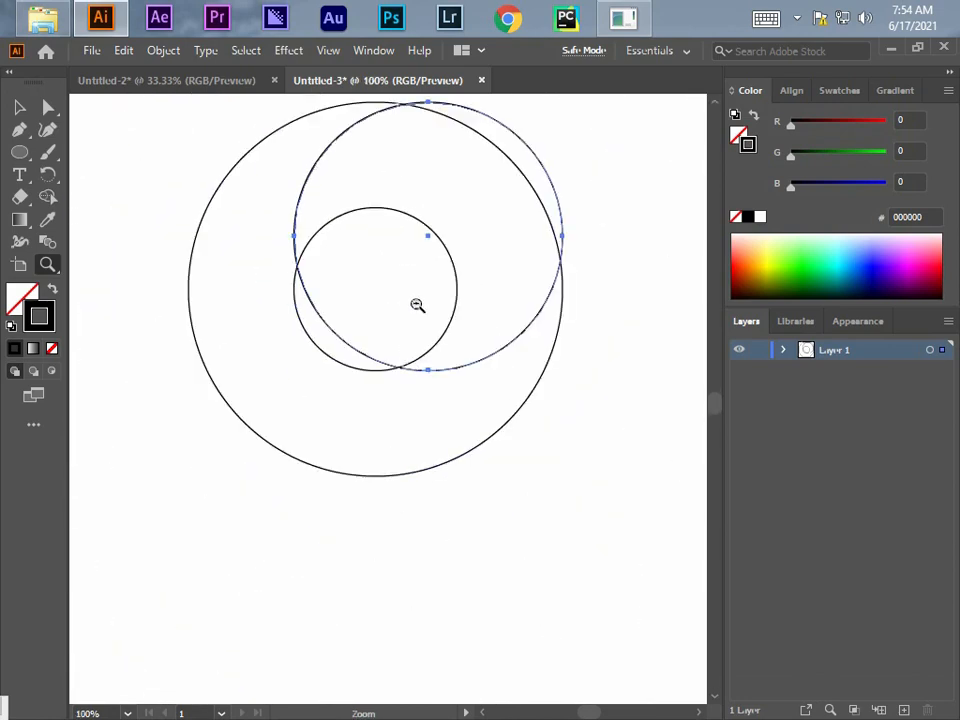
left_click(428, 290, "alt")
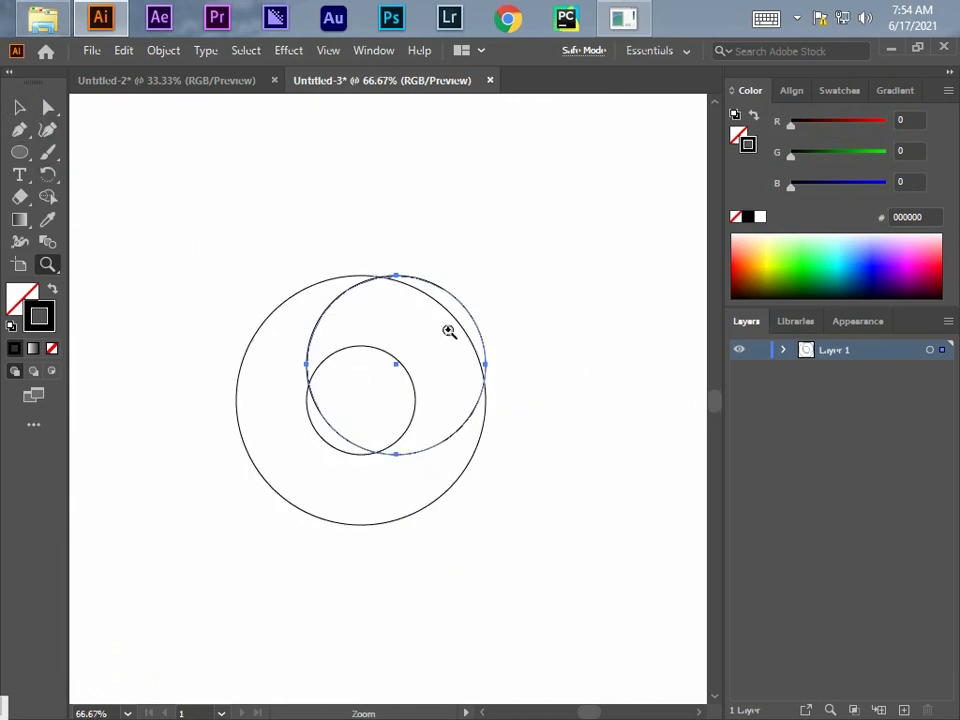
Duplicate the medium circle straight down so the copy spans from the inner circle's top to the outer circle's bottom.
left_click(19, 107)
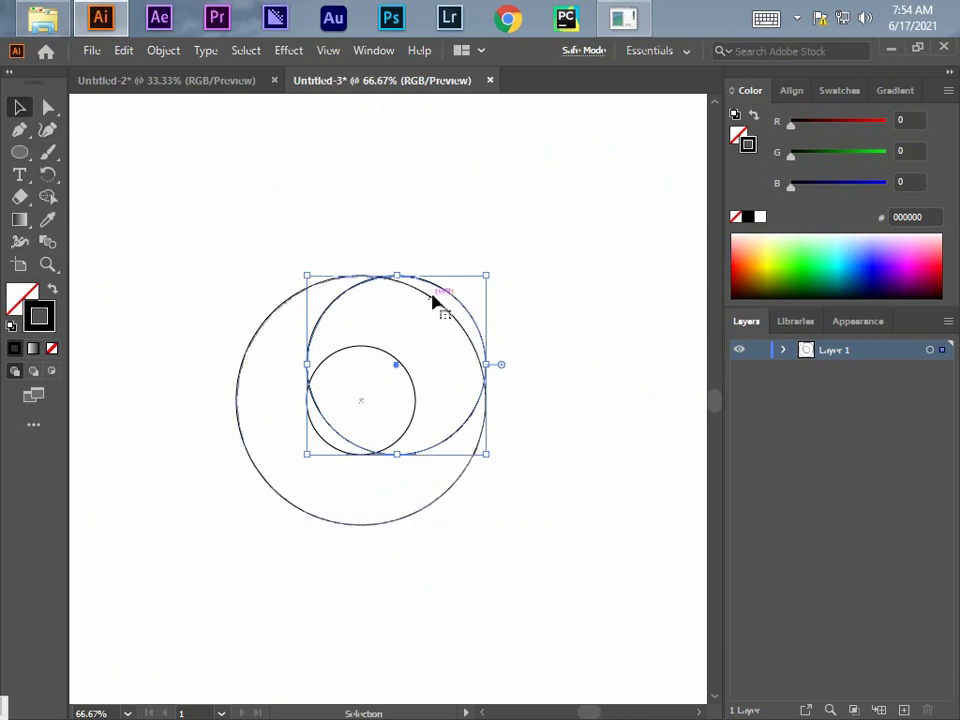
left_click(454, 433)
left_click_drag(454, 433, 407, 527)
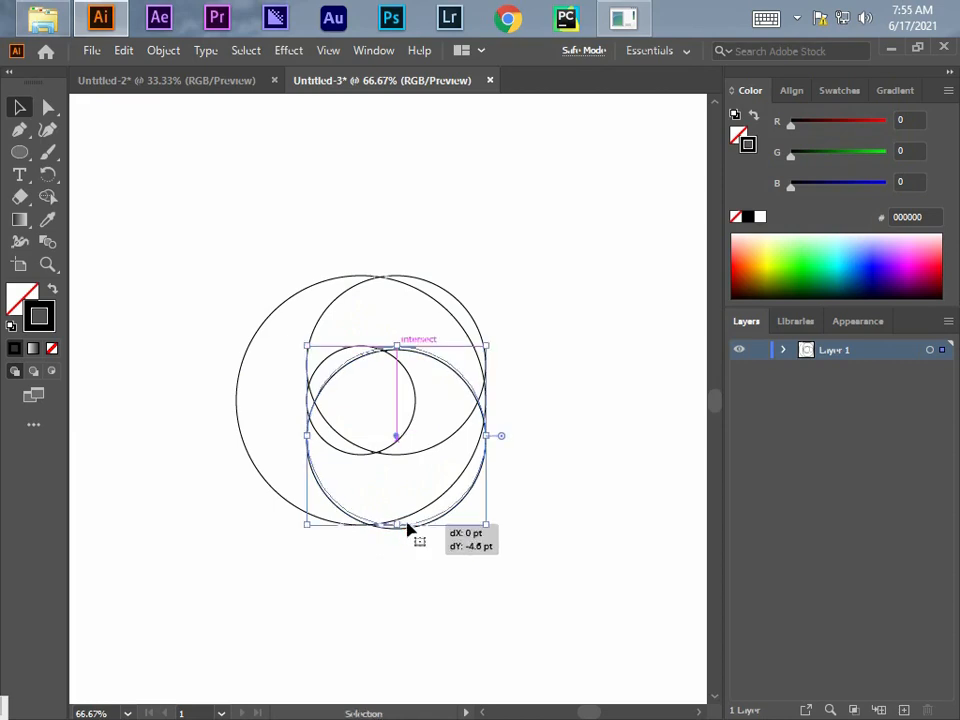
left_click(414, 578)
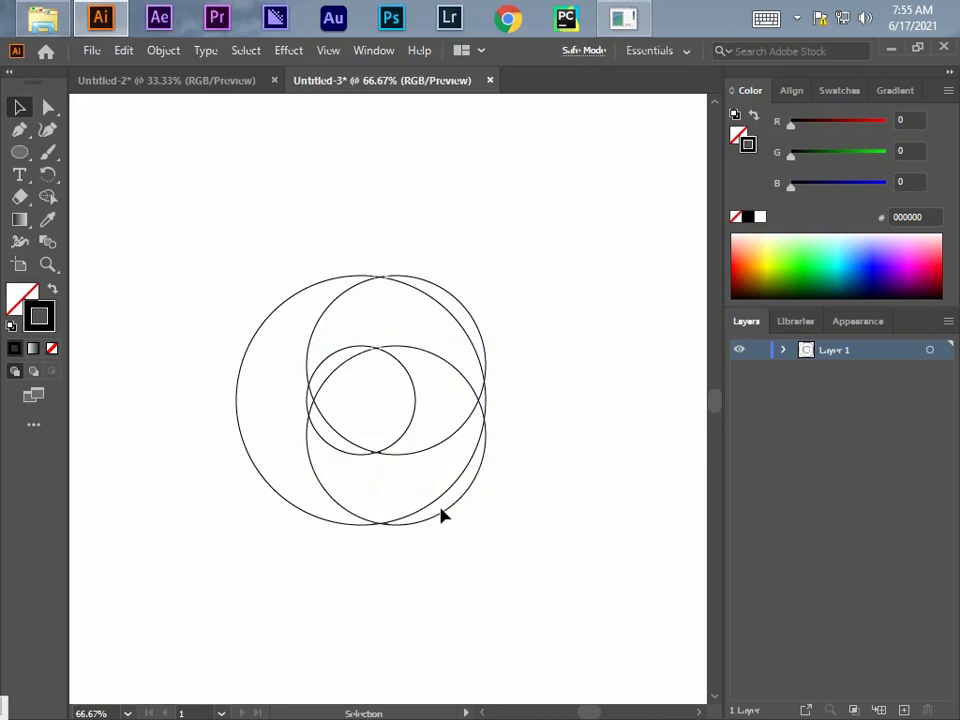
Select all four circles and align them to their horizontal centres.
left_click_drag(448, 222, 296, 638)
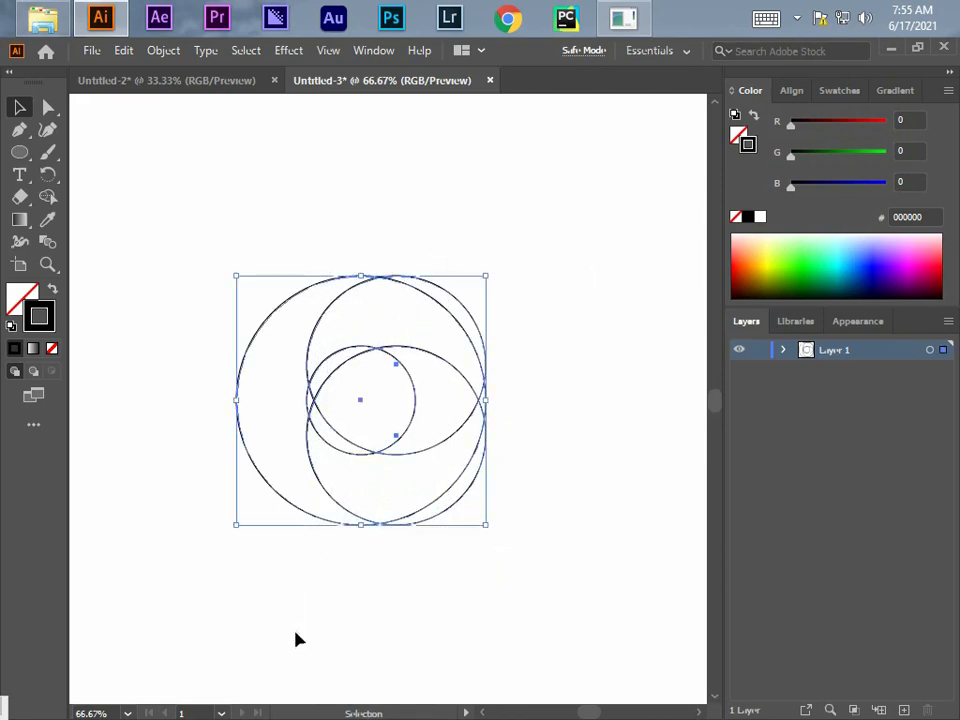
left_click(791, 91)
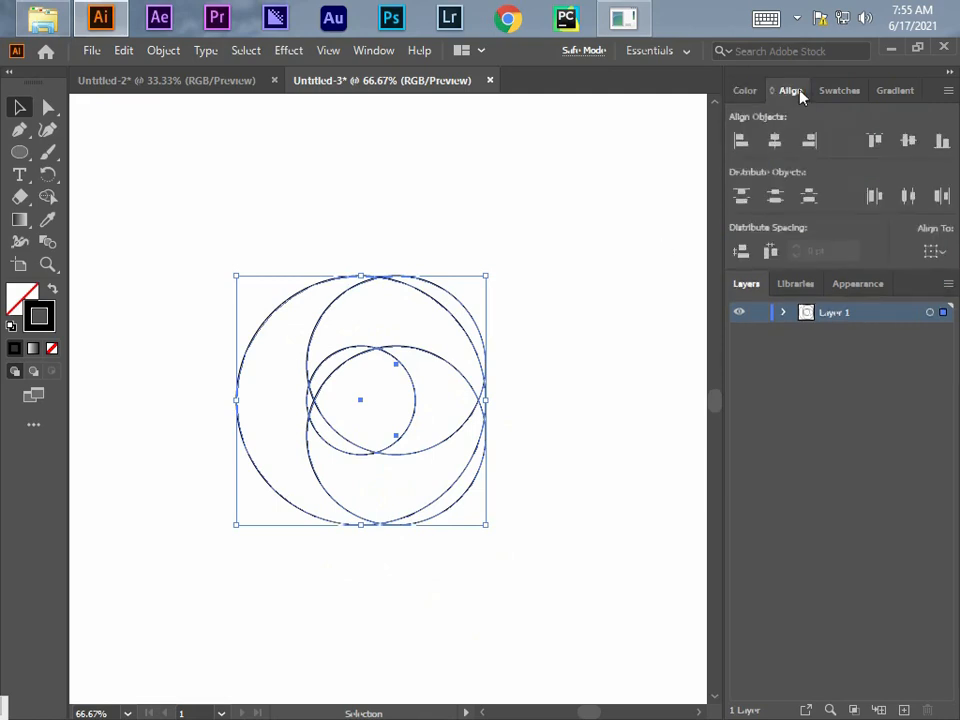
left_click(775, 145)
left_click(617, 465)
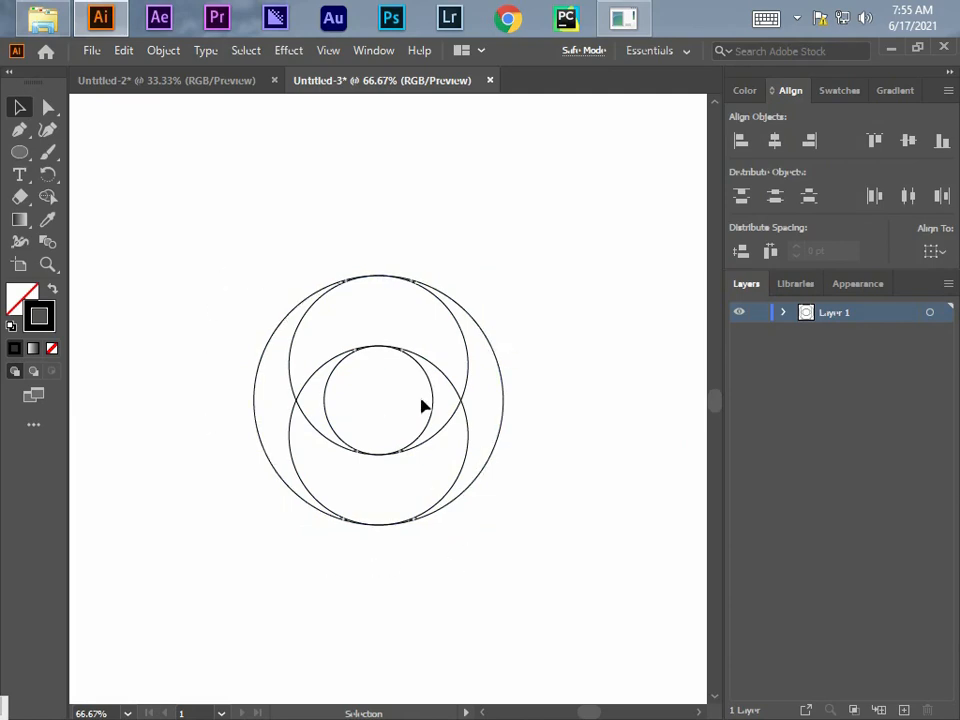
Duplicate the upper medium circle and position the copy at the common centre of the outer and inner circles.
left_click(469, 380)
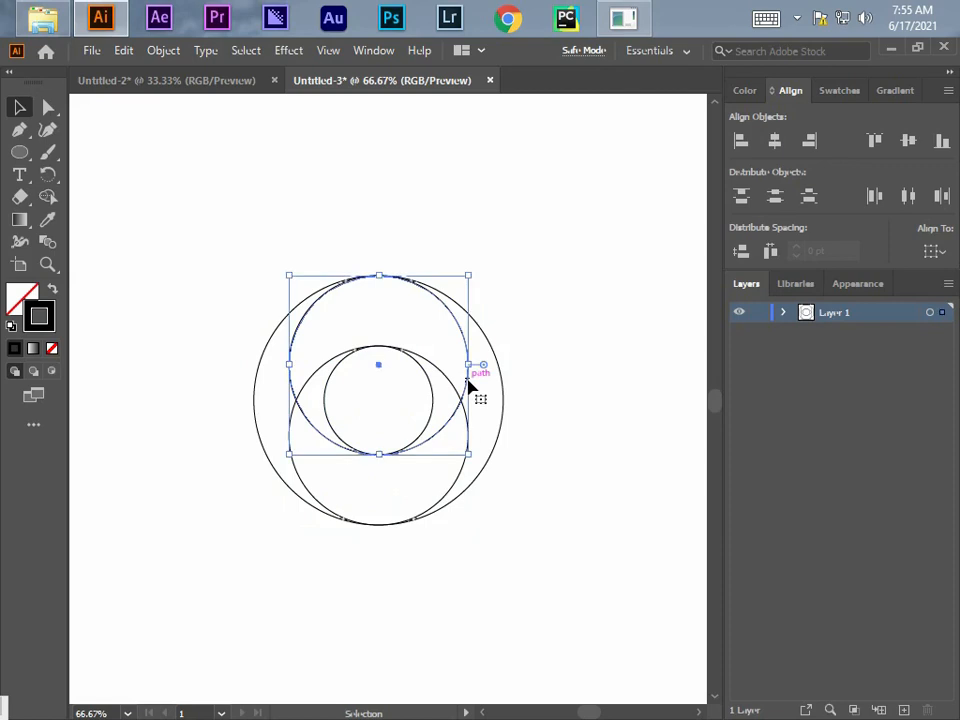
left_click(468, 380)
left_click_drag(468, 382, 502, 415)
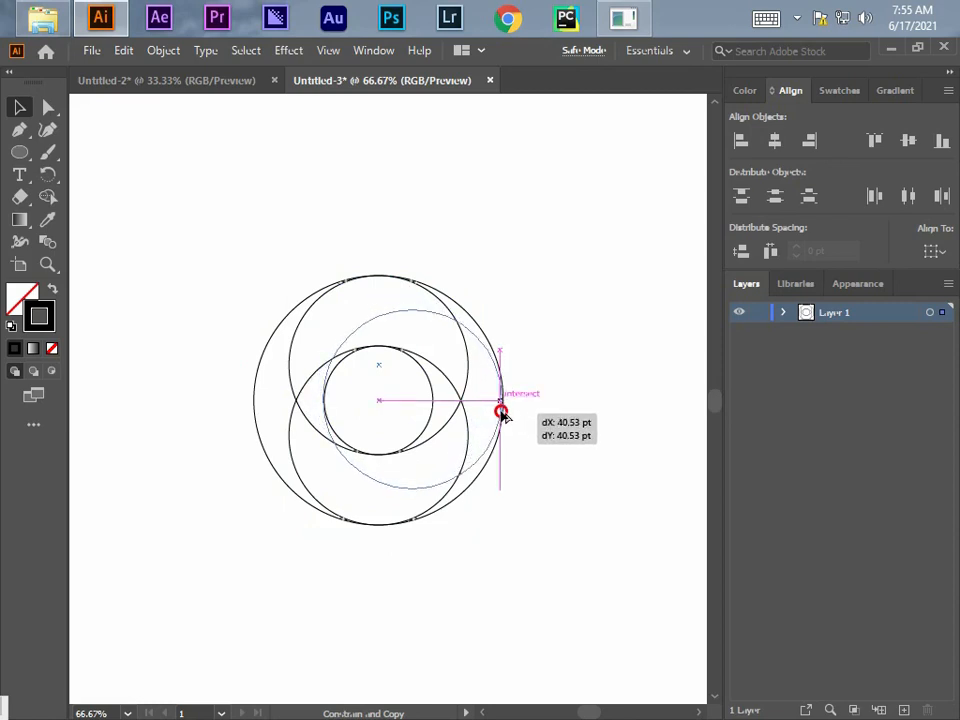
left_click_drag(502, 414, 463, 416)
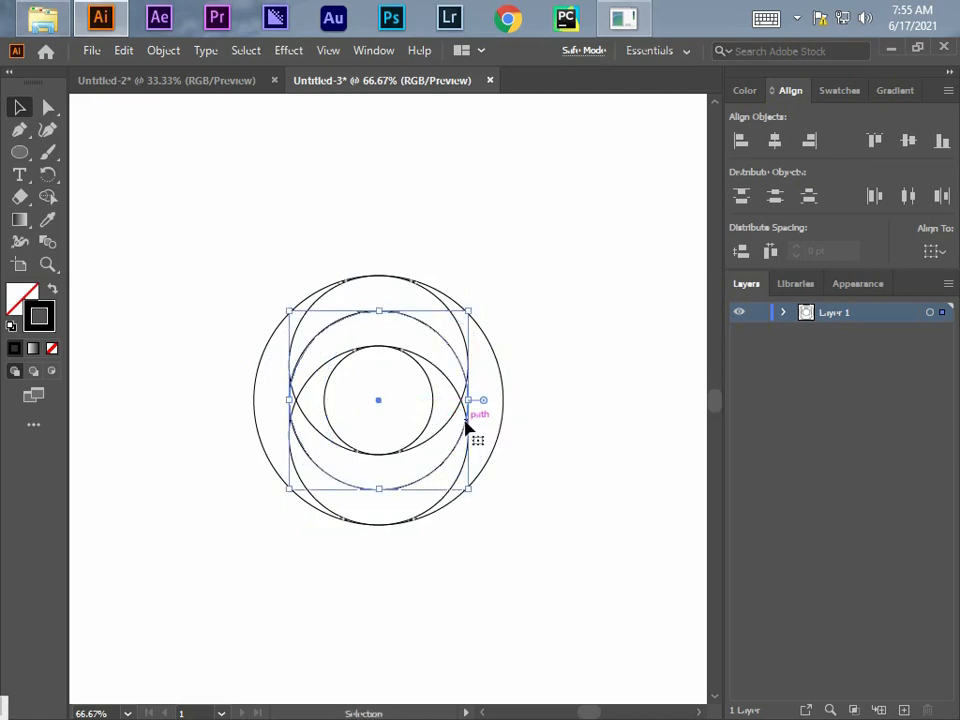
Duplicate the centred medium circle about 42.63 pt horizontally to the left so the copy meets the outer circle's left edge.
left_click(465, 424)
left_click_drag(465, 424, 435, 435)
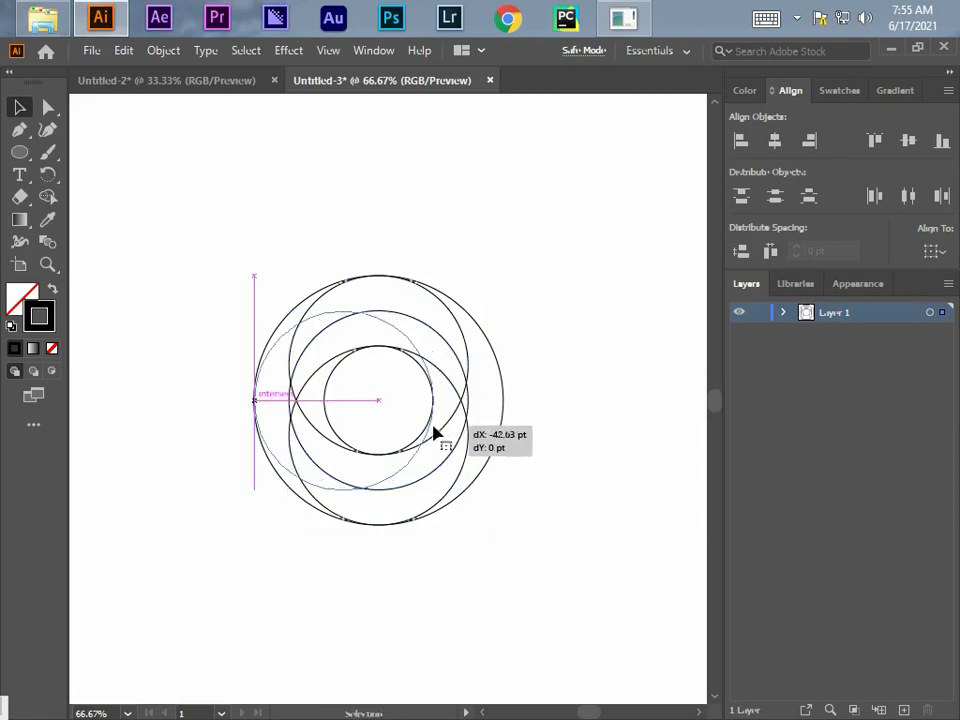
left_click(534, 536)
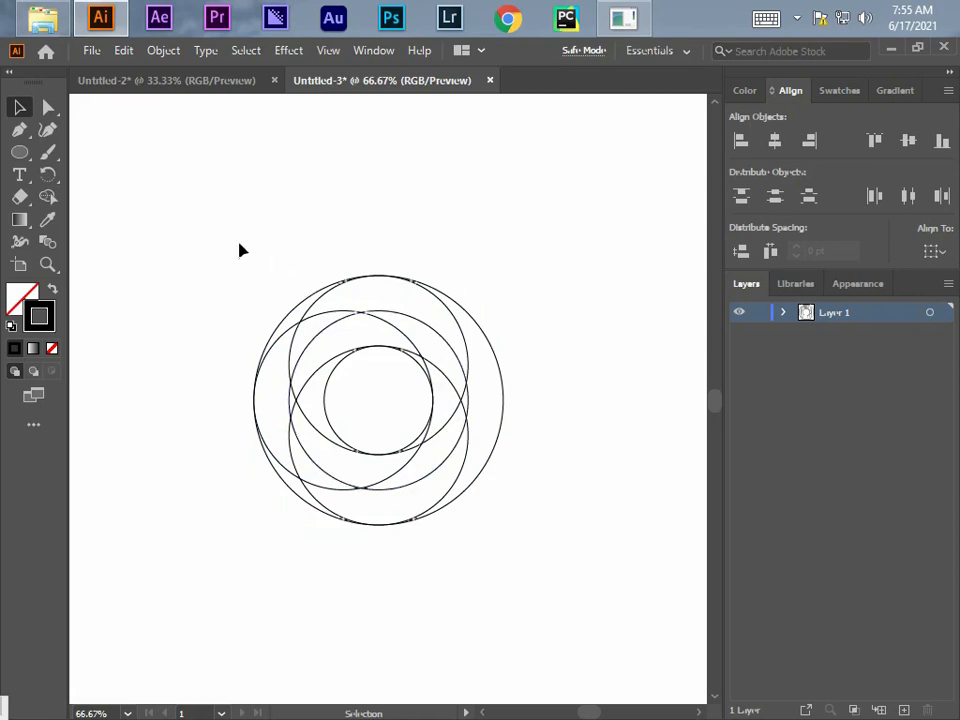
Select the whole set of circles and duplicate it straight down, directly below the original set.
left_click_drag(204, 266, 536, 576)
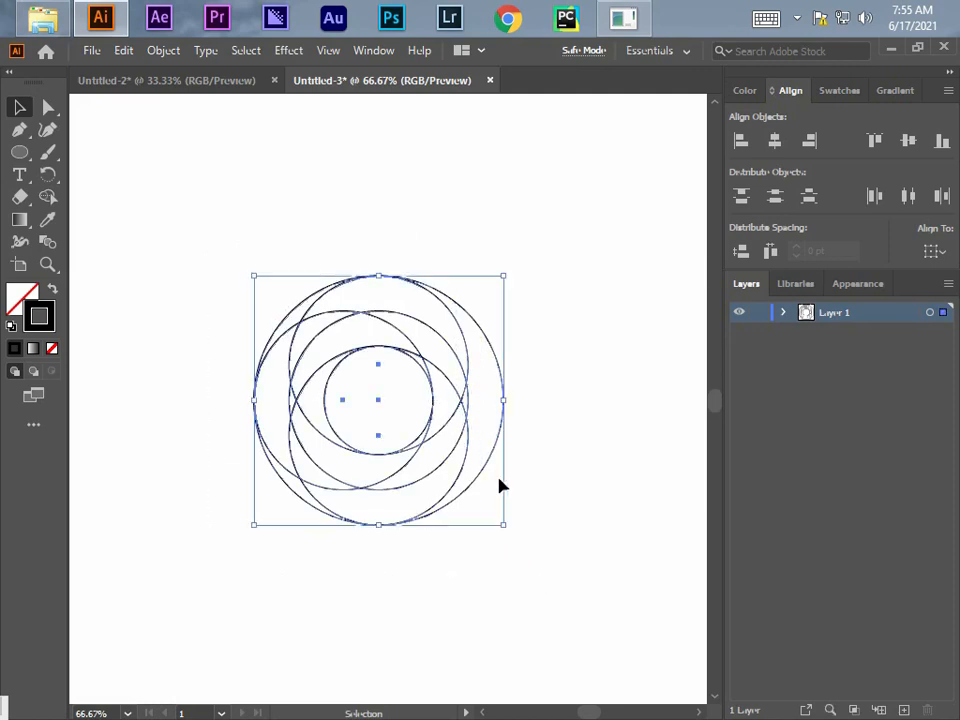
left_click_drag(510, 495, 536, 407)
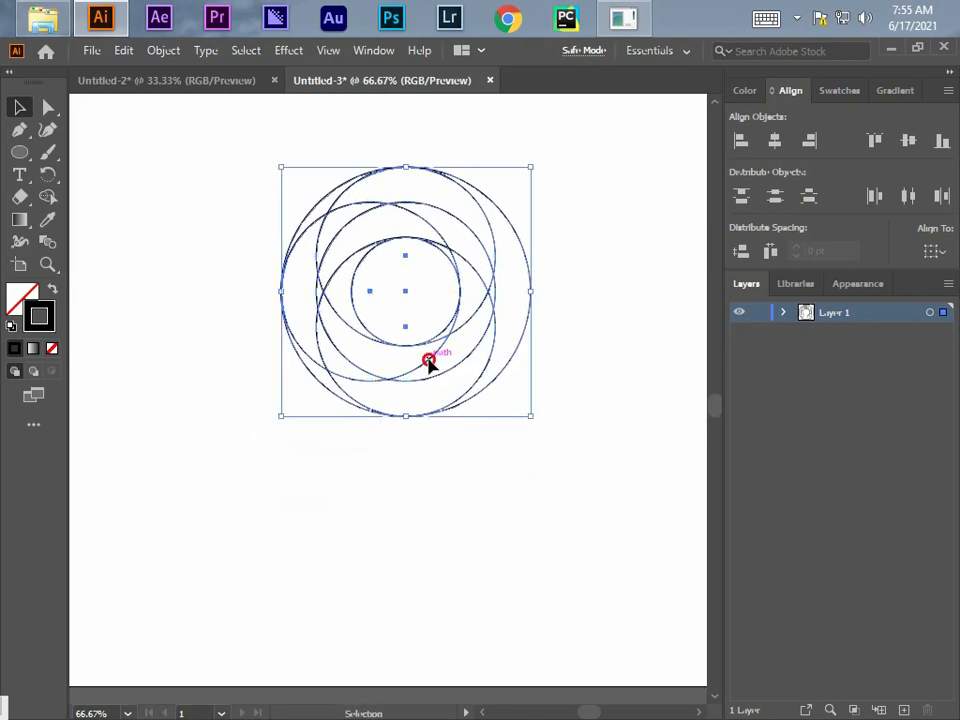
left_click_drag(428, 362, 421, 619)
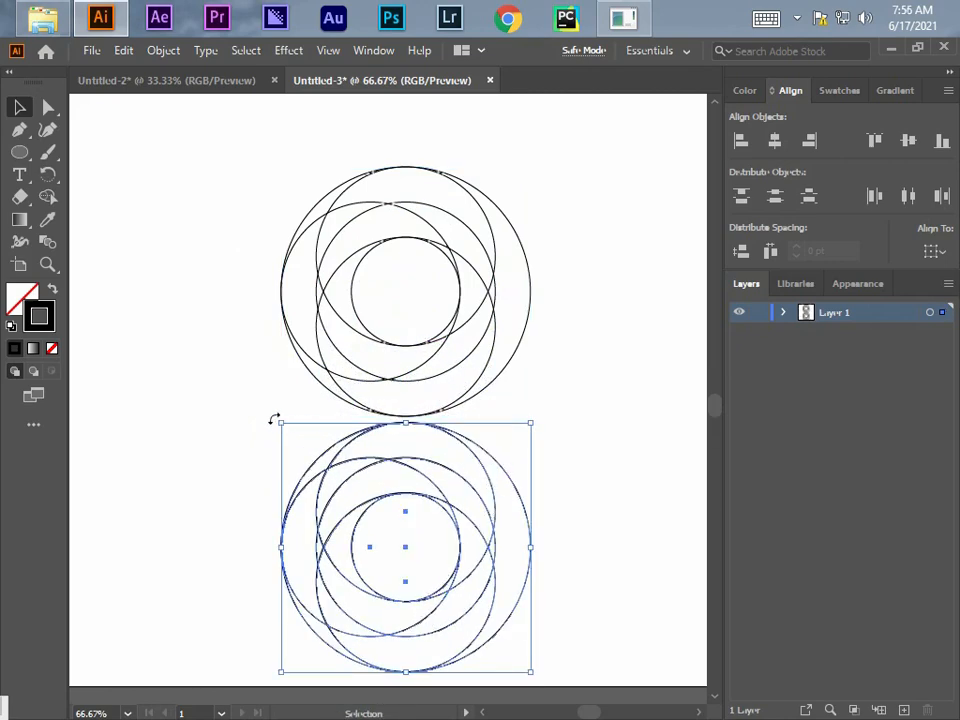
Rotate the lower set of circles 180° and move it up until its outer circle touches the upper set's inner circle, forming an 8.
left_click_drag(274, 419, 577, 668)
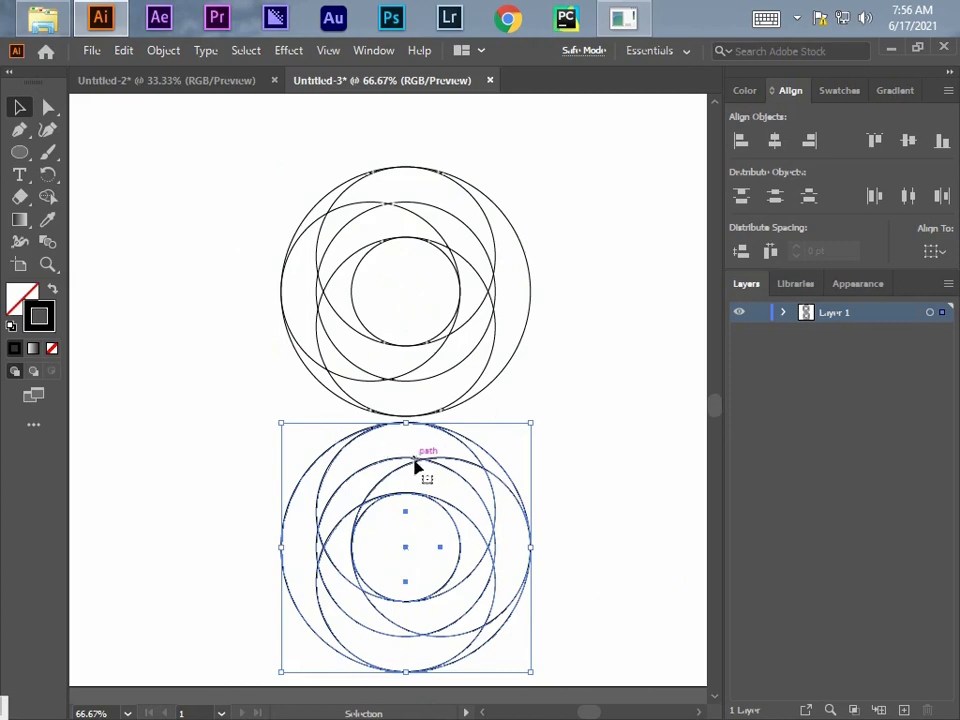
left_click_drag(414, 467, 414, 391)
left_click(620, 356)
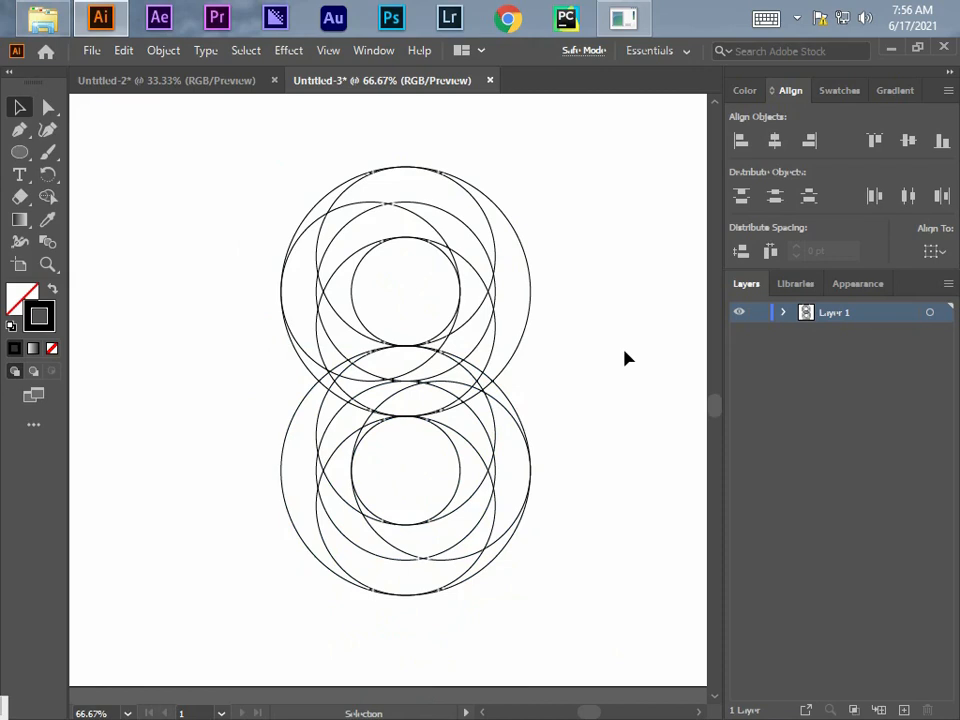
Select all the circles and use Shape Builder to merge the regions of the curved arc on the upper loop's left side.
left_click_drag(260, 195, 542, 562)
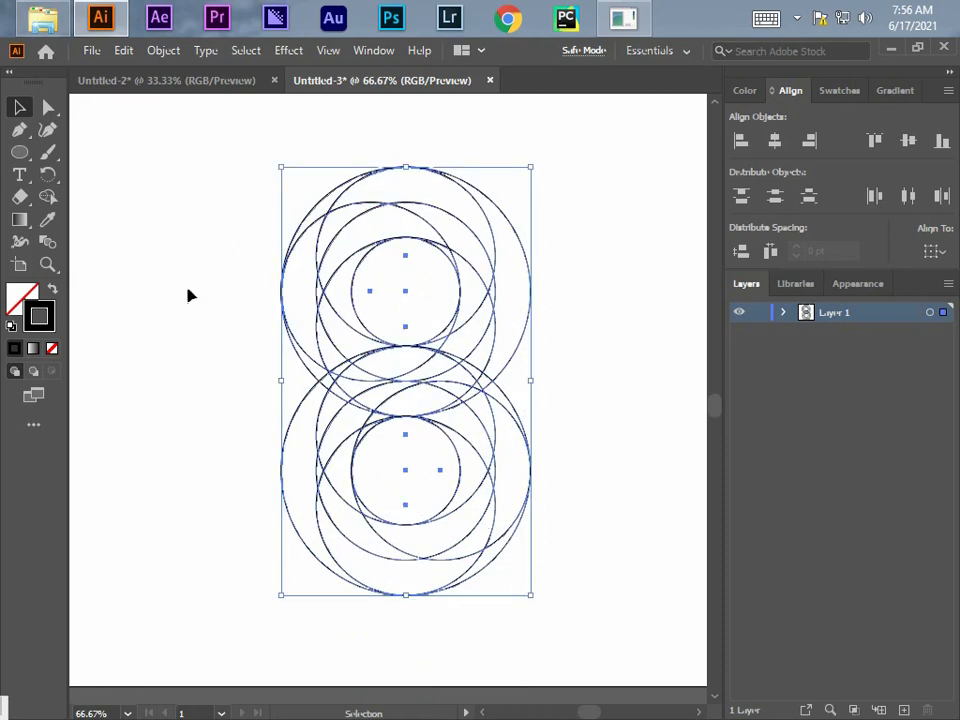
left_click(48, 197)
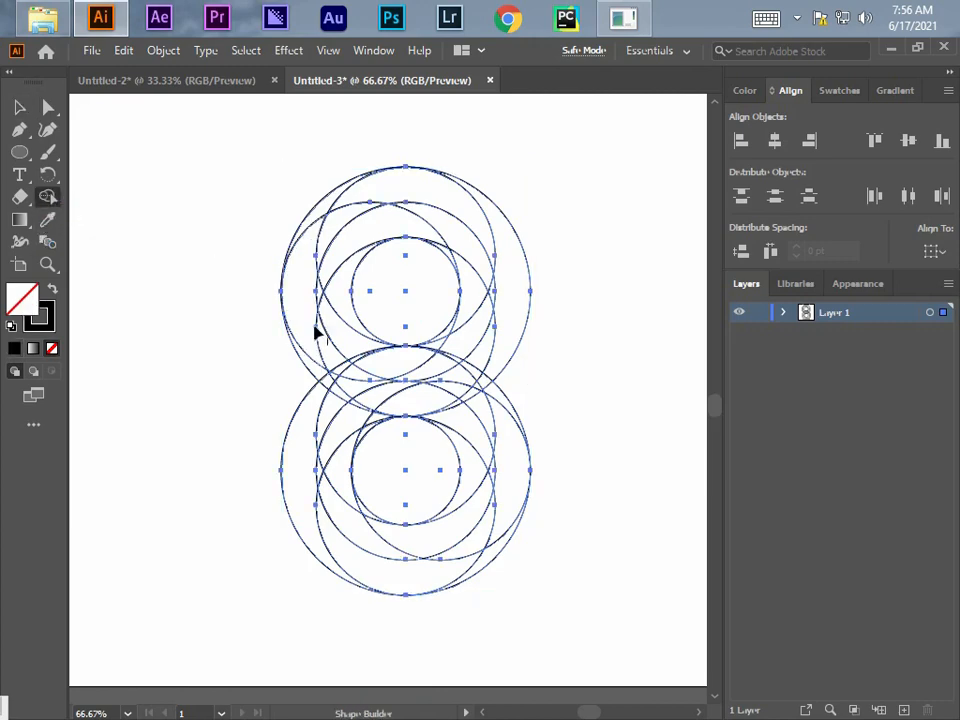
key("space")
mouse_move(346, 380)
left_mouse_down()
mouse_move(360, 411)
mouse_move(355, 371)
left_mouse_up()
left_click(339, 370, "ctrl")
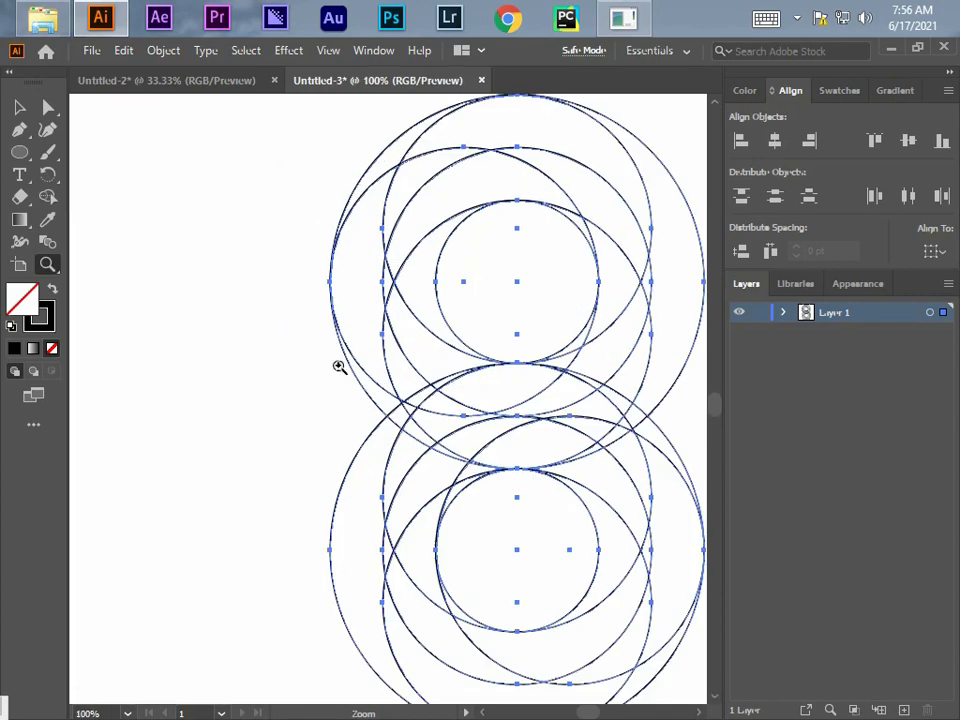
left_click(424, 355)
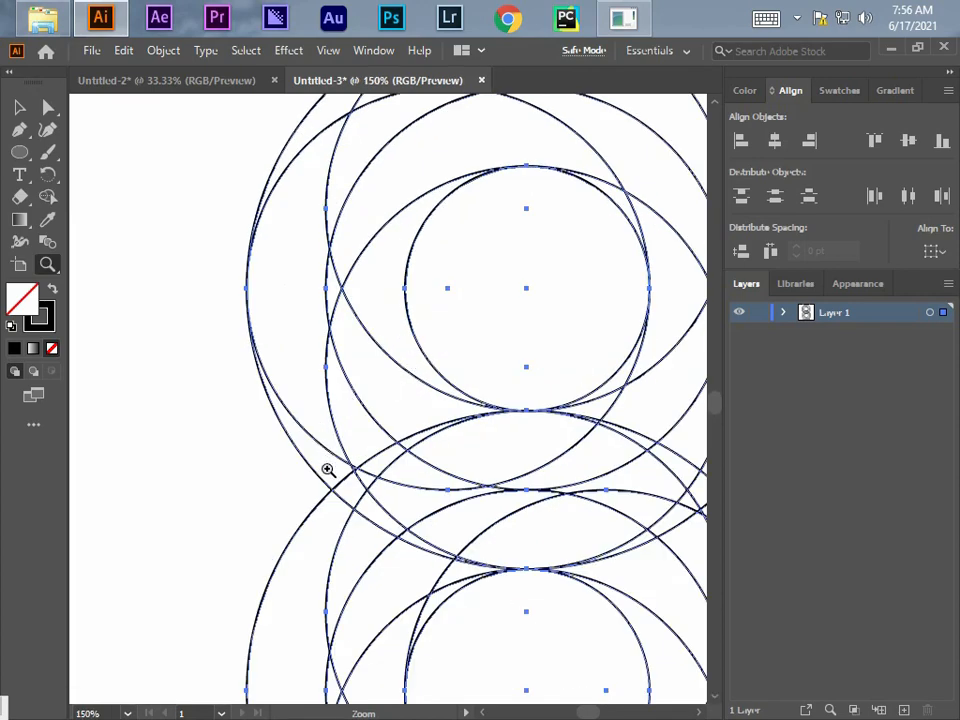
left_click(48, 197)
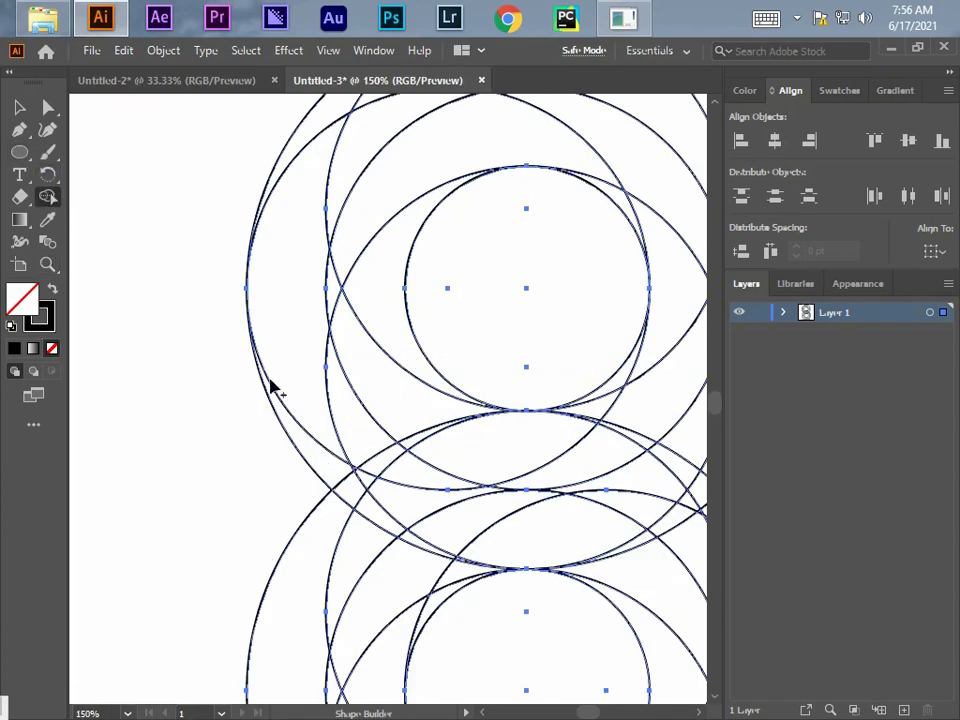
mouse_move(322, 460)
left_mouse_down()
mouse_move(295, 302)
mouse_move(327, 270)
mouse_move(347, 184)
mouse_move(372, 156)
mouse_move(465, 139)
mouse_move(548, 146)
mouse_move(614, 183)
mouse_move(617, 202)
mouse_move(605, 214)
mouse_move(416, 334)
left_mouse_up()
Merge the upper loop's outer crescent into one shape and the regions of the S-shaped diagonal band crossing the 8 into another.
key("space")
mouse_move(153, 229)
left_mouse_down()
mouse_move(199, 202)
mouse_move(271, 192)
mouse_move(364, 191)
mouse_move(419, 209)
mouse_move(445, 240)
mouse_move(488, 340)
mouse_move(479, 418)
mouse_move(440, 496)
left_mouse_up()
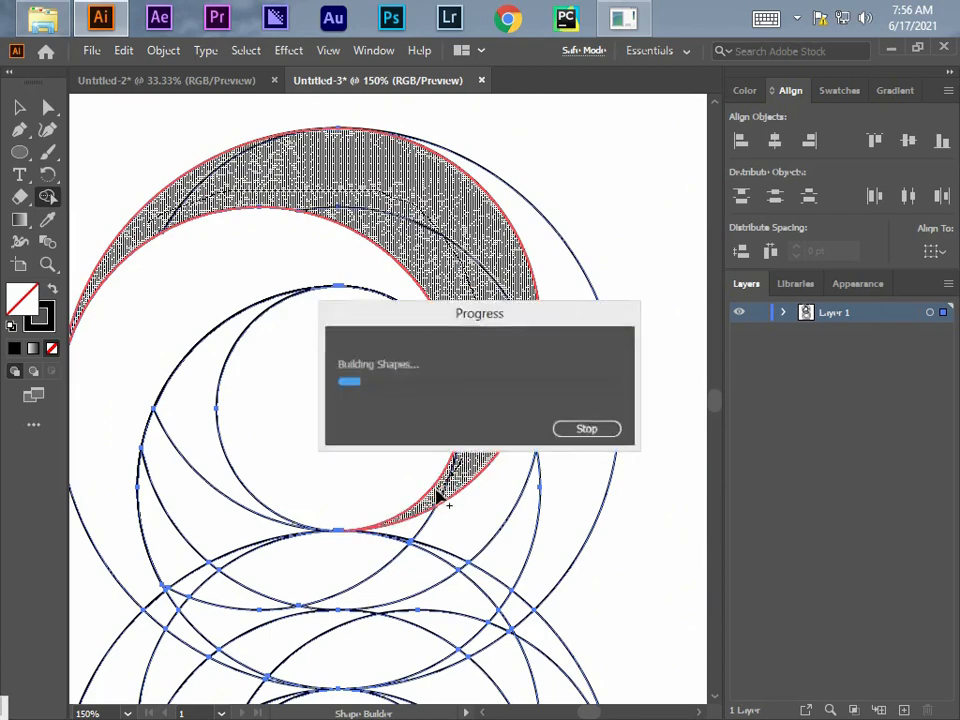
mouse_move(538, 434)
left_mouse_down()
mouse_move(493, 540)
mouse_move(514, 596)
mouse_move(484, 643)
mouse_move(447, 658)
mouse_move(459, 619)
mouse_move(441, 557)
mouse_move(373, 558)
mouse_move(411, 529)
mouse_move(324, 581)
mouse_move(302, 585)
mouse_move(236, 561)
mouse_move(180, 611)
mouse_move(255, 597)
mouse_move(296, 642)
mouse_move(225, 664)
mouse_move(159, 619)
mouse_move(153, 632)
mouse_move(251, 649)
left_mouse_up()
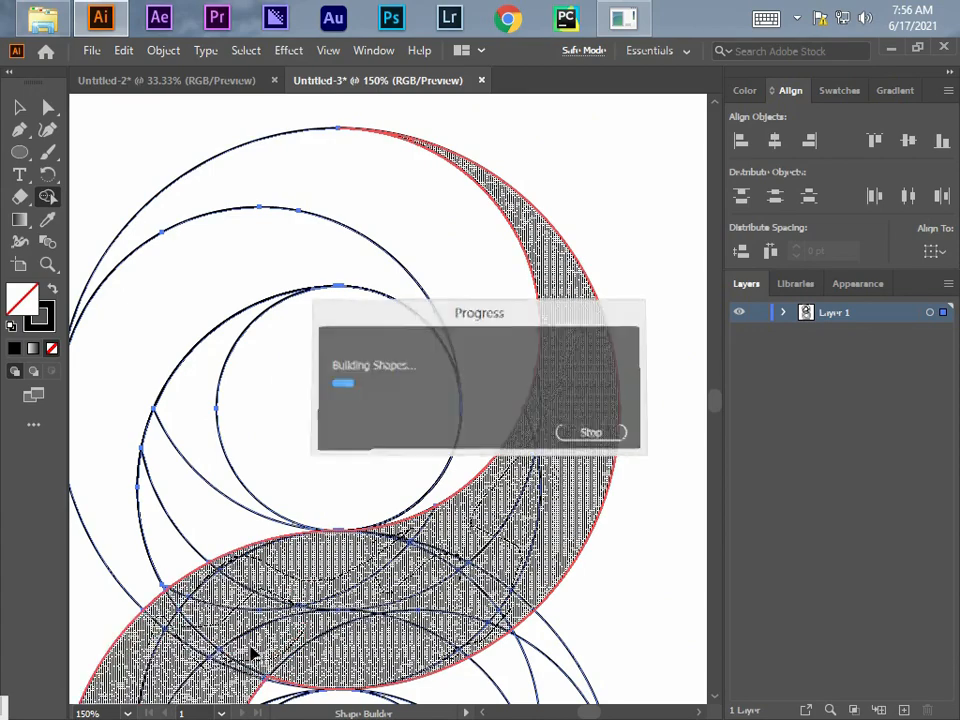
Try to extend the diagonal band by merging it with the regions around the lower inner circle and along the lower loop's bottom.
mouse_move(328, 621)
left_mouse_down()
mouse_move(354, 558)
mouse_move(407, 313)
left_mouse_up()
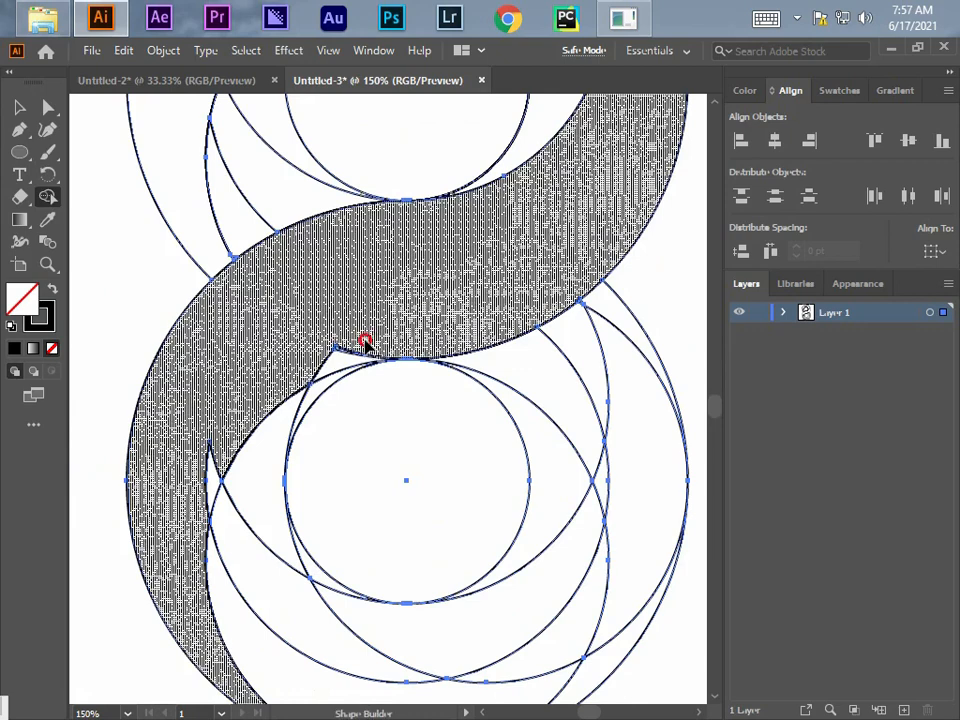
mouse_move(362, 343)
left_mouse_down()
mouse_move(225, 473)
mouse_move(197, 521)
mouse_move(237, 521)
mouse_move(259, 584)
mouse_move(331, 650)
left_mouse_up()
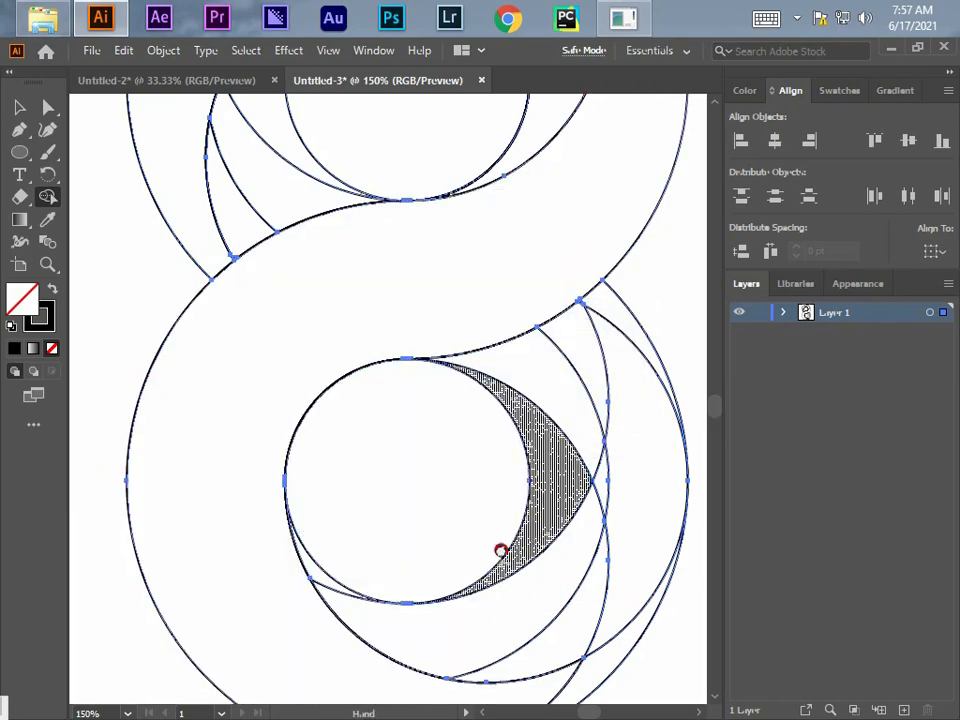
scroll(490, 540, "down", 3)
scroll(490, 540, "right", 1)
left_click_drag(446, 544, 492, 540)
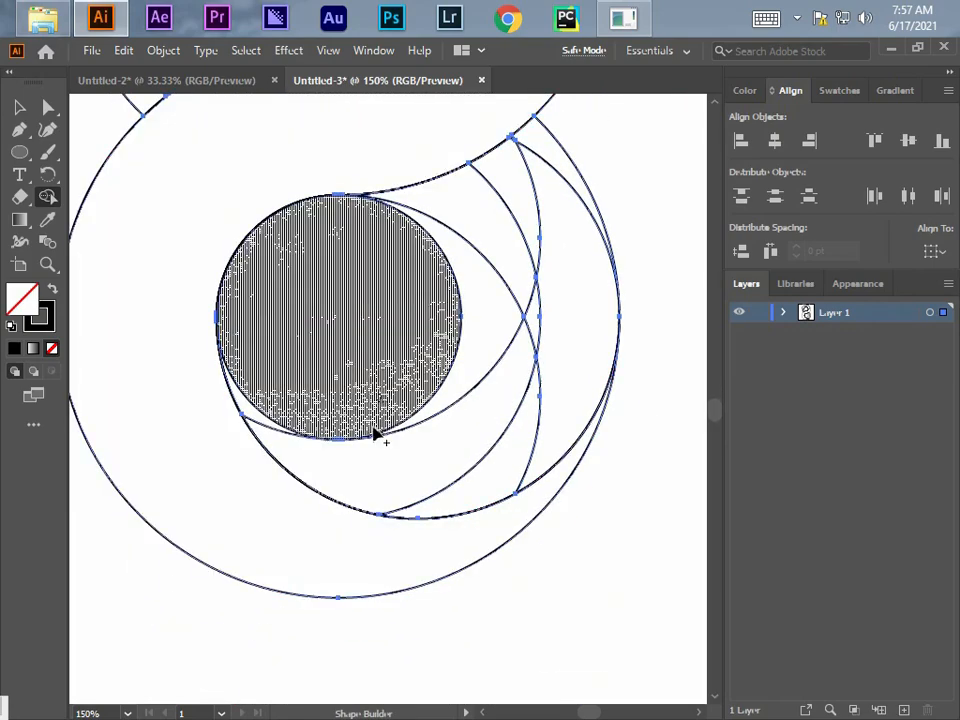
key("space")
left_click_drag(362, 458, 318, 667)
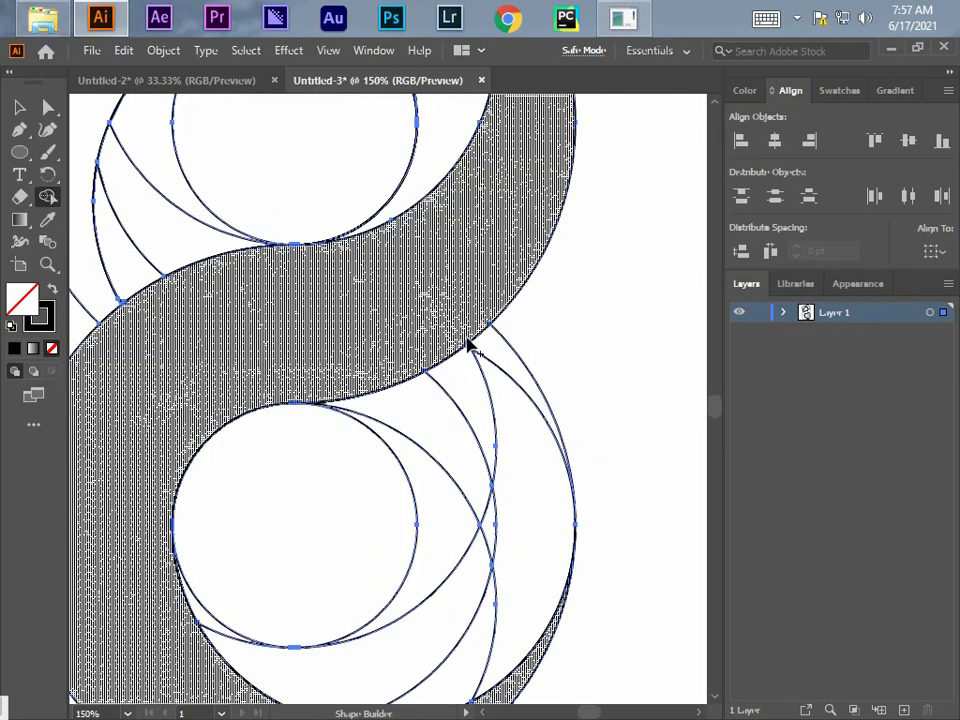
Examine up close the junctions where the arcs of both loops meet the edges of the diagonal band.
key("z")
left_click(470, 340)
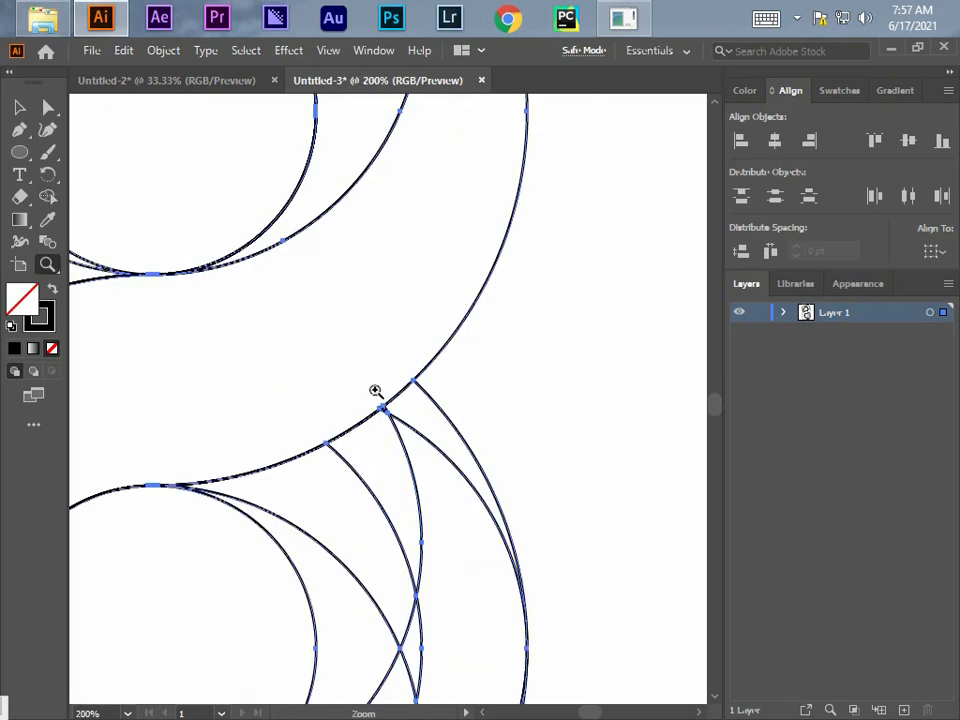
left_click(375, 392)
left_click(386, 405)
left_click(399, 396)
left_click(403, 385)
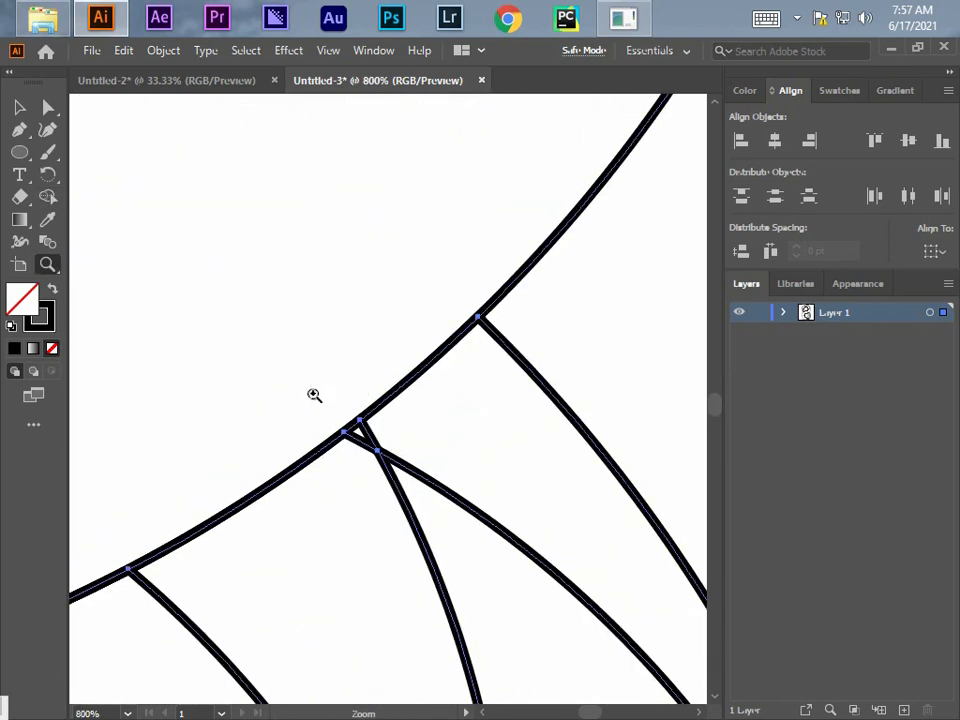
key("space")
left_click_drag(155, 329, 546, 527)
left_click_drag(318, 335, 655, 648)
left_click_drag(149, 429, 590, 483)
left_click_drag(341, 508, 643, 314)
left_click_drag(380, 405, 681, 216)
left_click_drag(332, 469, 624, 204)
left_click_drag(576, 276, 298, 459)
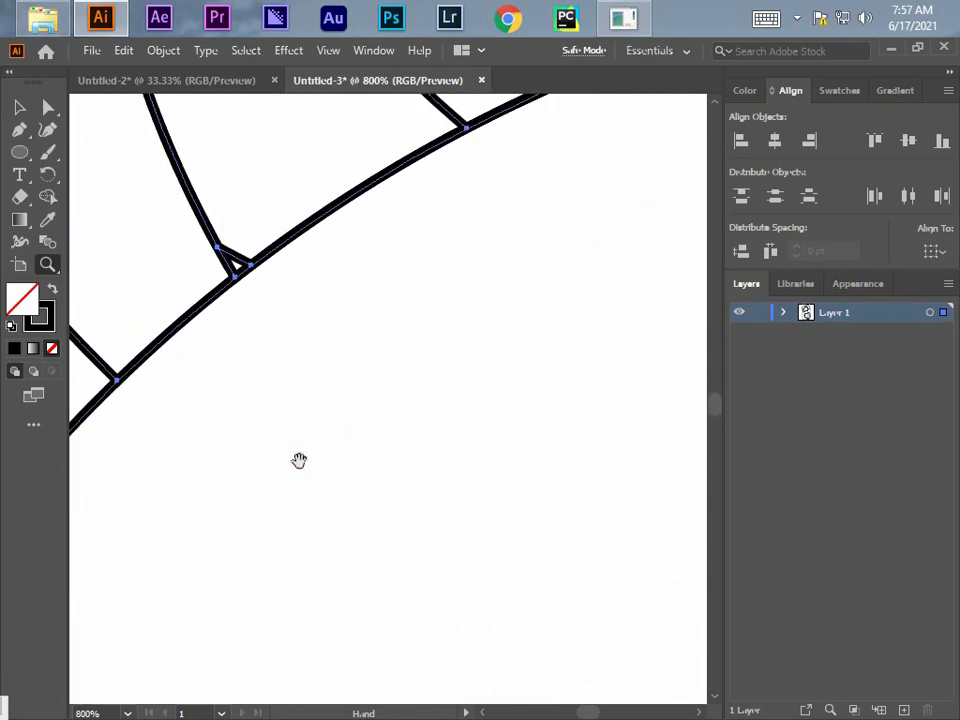
left_click_drag(560, 331, 179, 444)
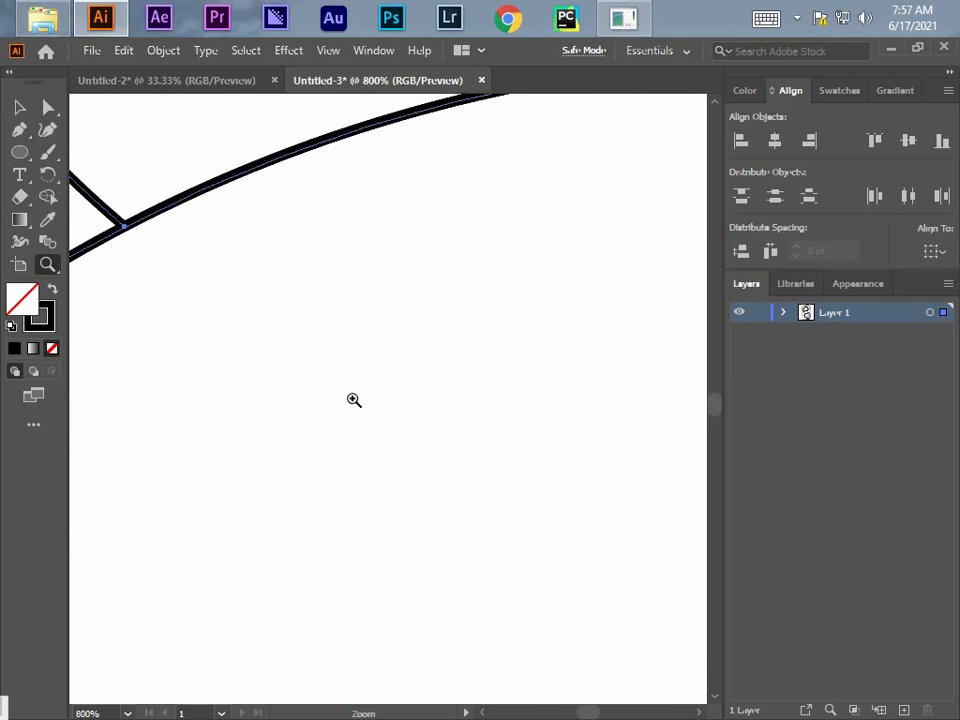
left_click(363, 400, "alt")
left_click(407, 401, "alt")
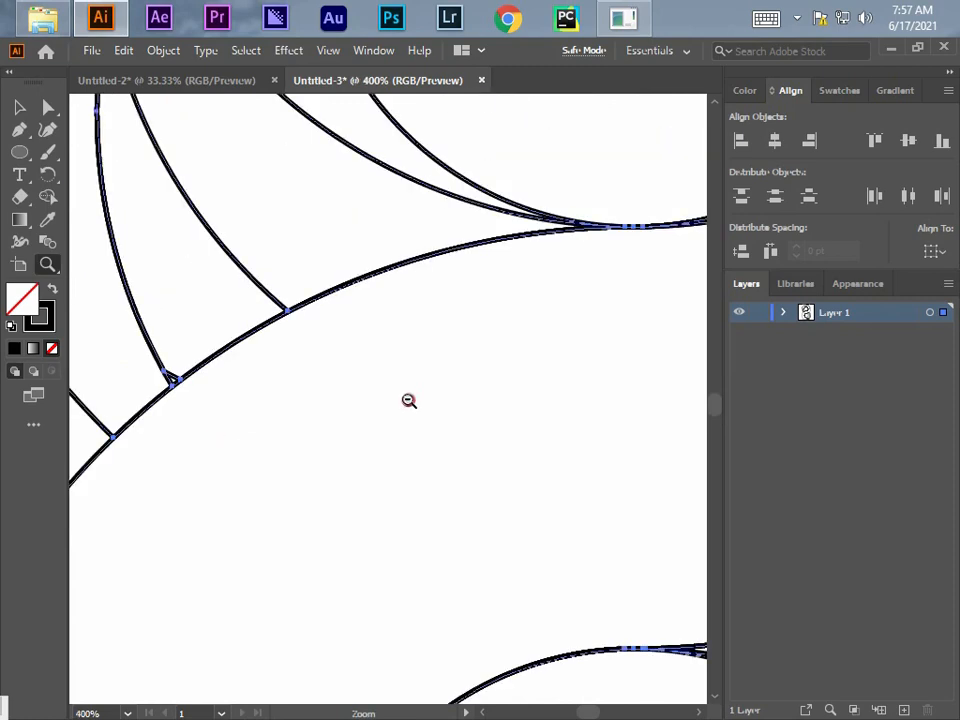
left_click(460, 415, "alt")
left_click(508, 426, "alt")
left_click(433, 392, "alt")
left_click(368, 372, "alt")
left_click(388, 382, "alt")
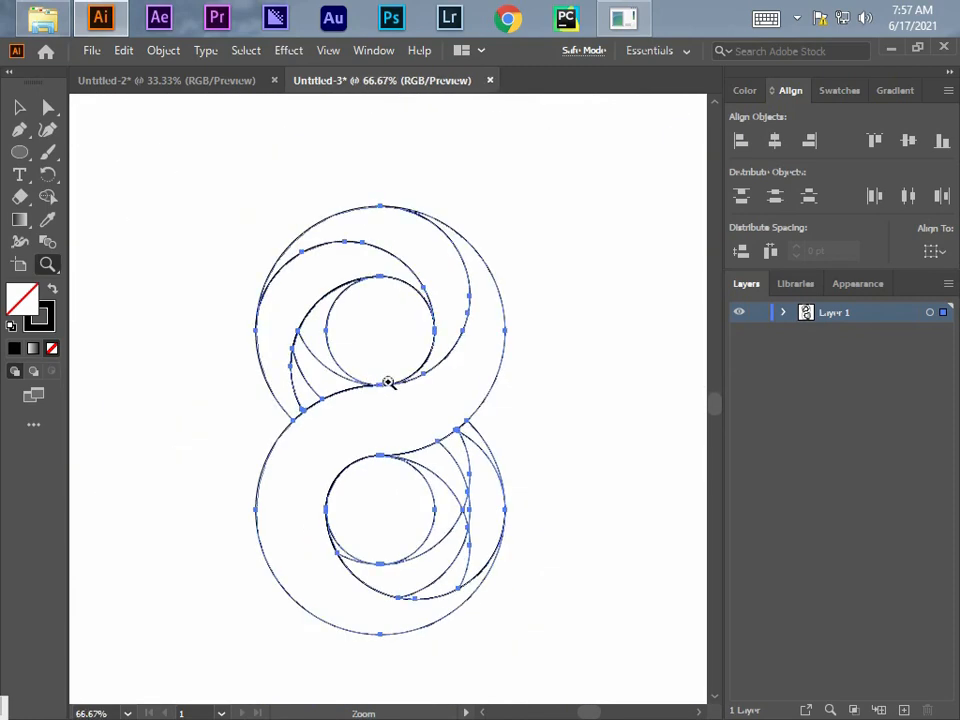
Try merging the inner pieces beside the upper hole and the leftover pieces on the lower loop's right side with Shape Builder.
left_click(45, 199)
mouse_move(317, 339)
left_mouse_down()
mouse_move(303, 390)
mouse_move(327, 343)
left_mouse_up()
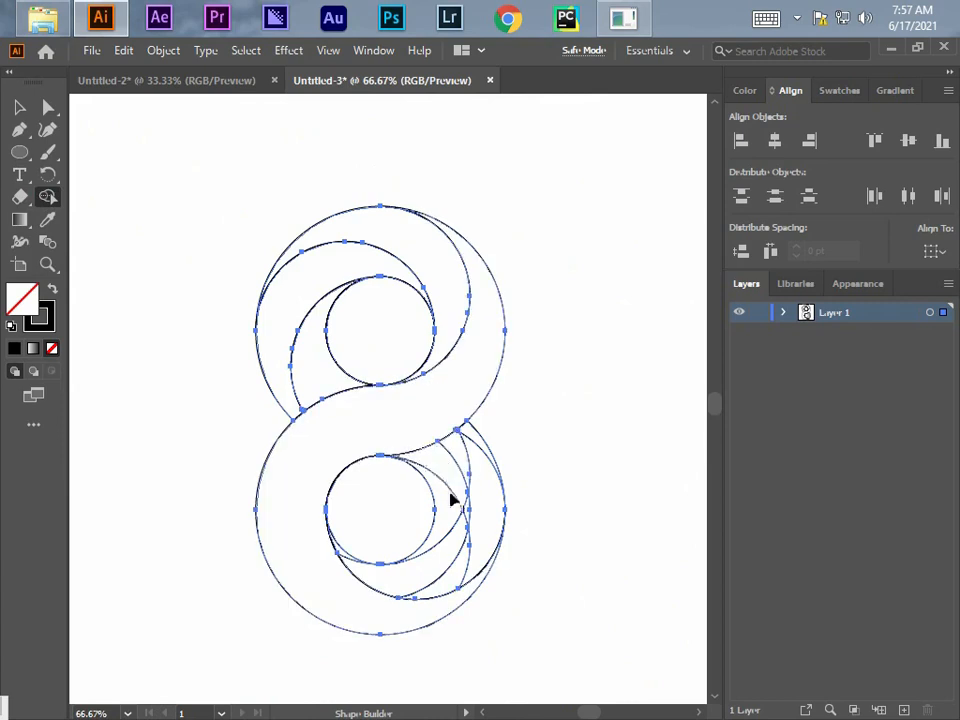
mouse_move(455, 462)
left_mouse_down()
mouse_move(450, 506)
mouse_move(466, 496)
left_mouse_up()
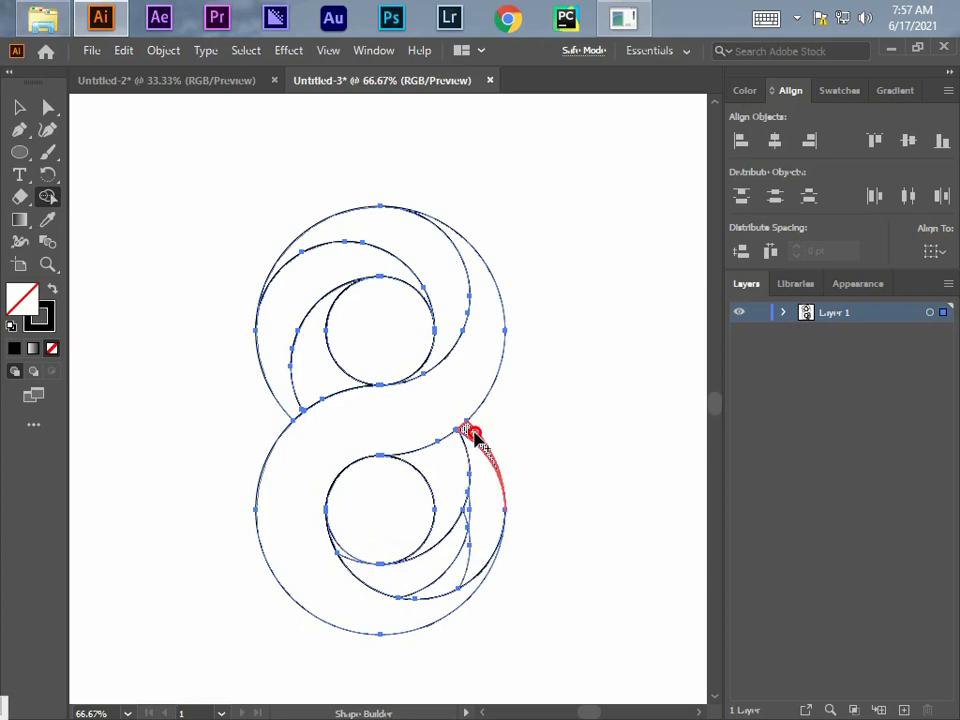
mouse_move(473, 436)
left_mouse_down()
mouse_move(472, 528)
mouse_move(442, 554)
mouse_move(470, 520)
left_mouse_up()
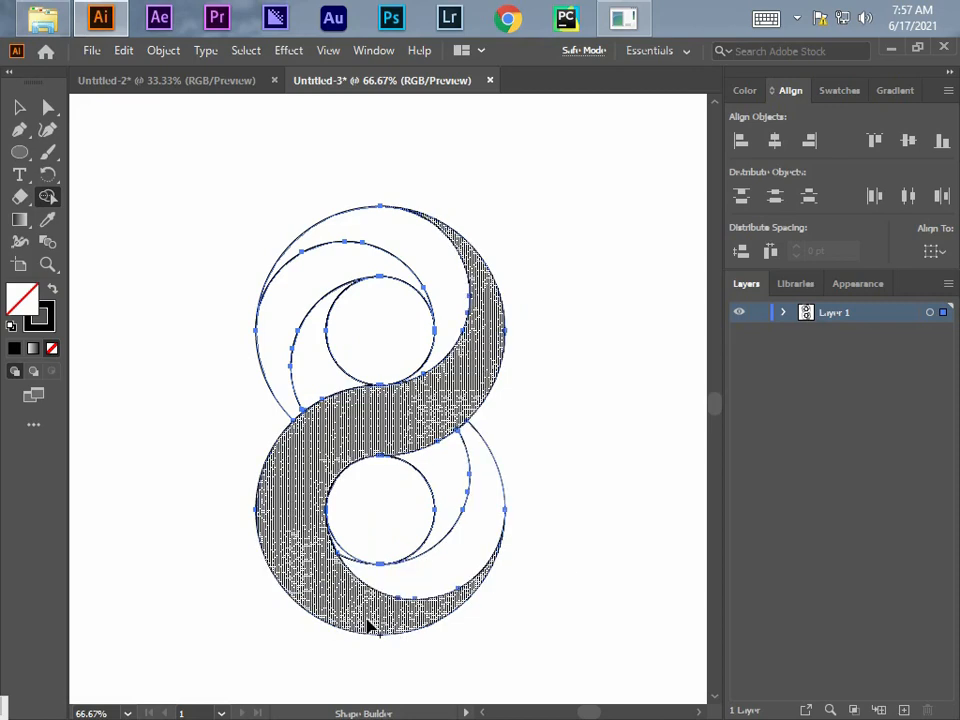
Undo the recent Shape Builder merges back to the state before the diagonal band was extended around the lower circle.
key("ctrl")
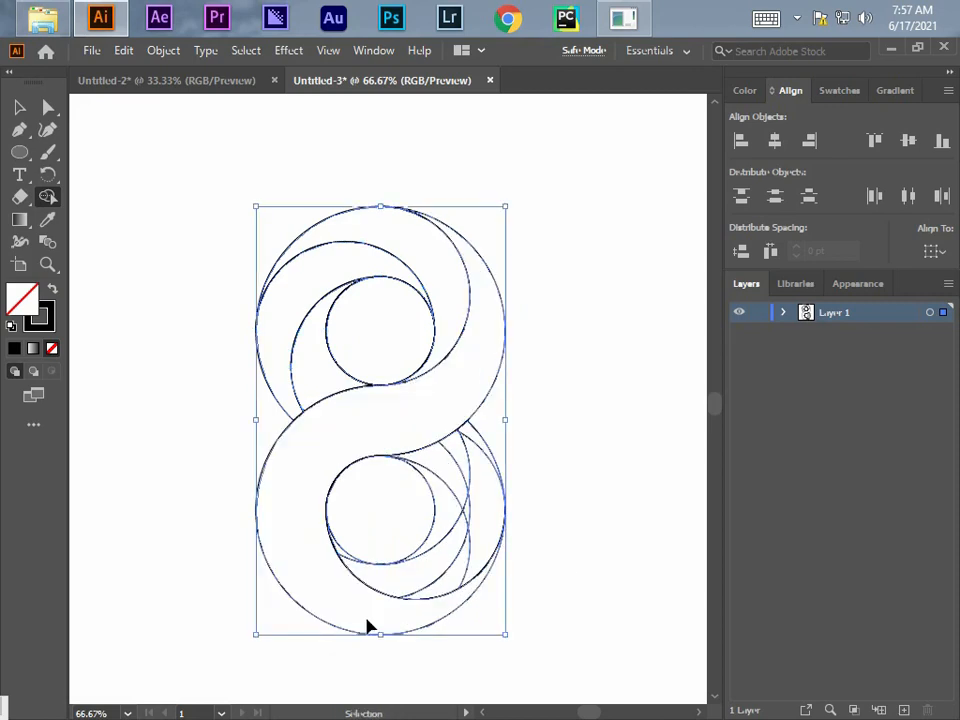
key("ctrl+z")
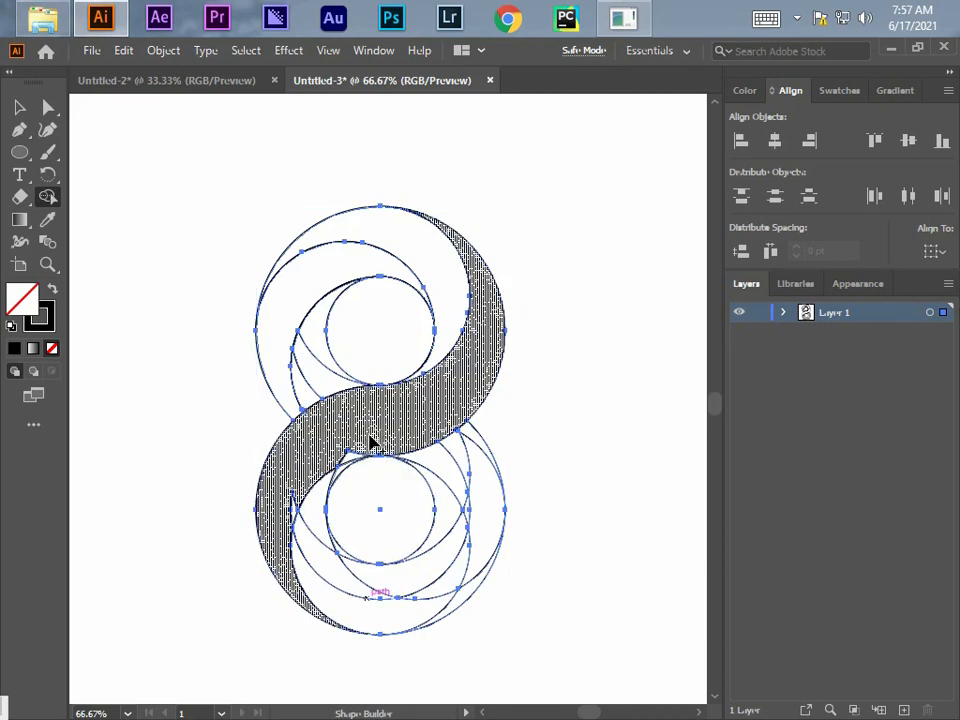
Merge the remaining pieces so the lower loop has an inner piece, a curved arc and an outer crescent mirroring the upper loop.
mouse_move(370, 440)
left_mouse_down()
mouse_move(326, 467)
mouse_move(294, 509)
left_mouse_up()
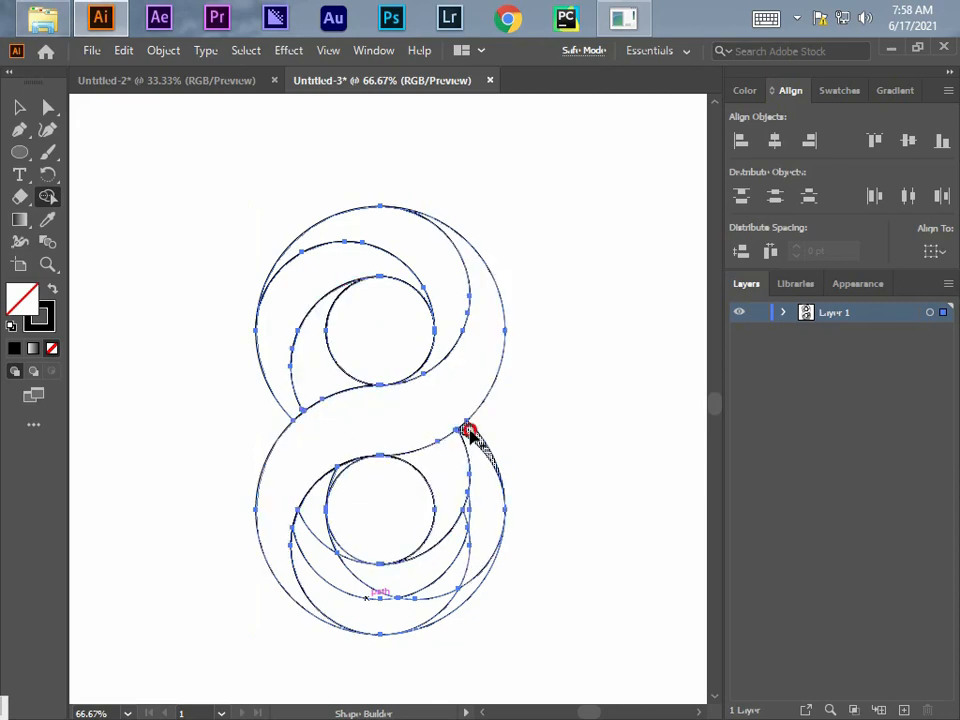
mouse_move(468, 432)
left_mouse_down()
mouse_move(480, 506)
mouse_move(452, 570)
mouse_move(385, 582)
mouse_move(350, 566)
left_mouse_up()
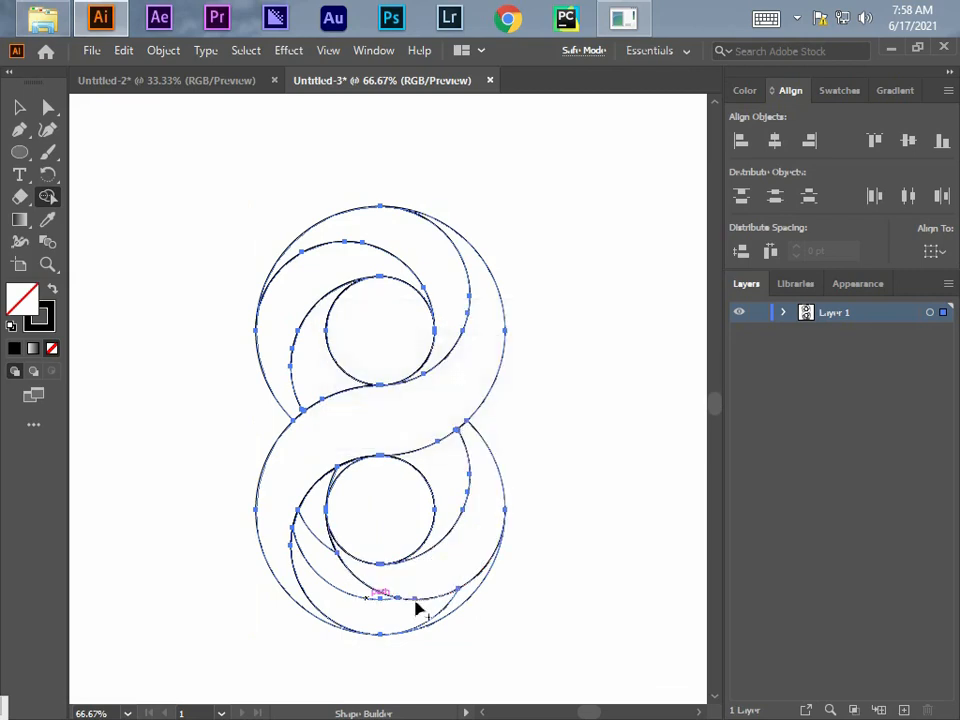
mouse_move(466, 607)
left_mouse_down()
mouse_move(459, 596)
mouse_move(360, 617)
mouse_move(321, 570)
mouse_move(316, 511)
mouse_move(332, 476)
left_mouse_up()
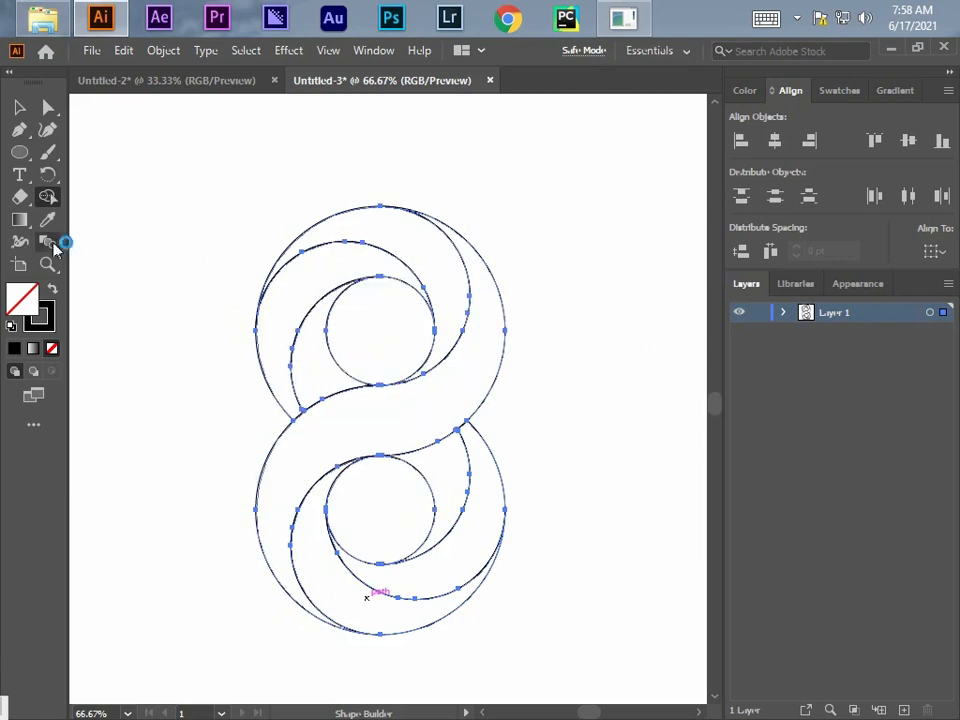
Make the RGB Cyan and RGB Blue swatches global colors.
left_click(840, 90)
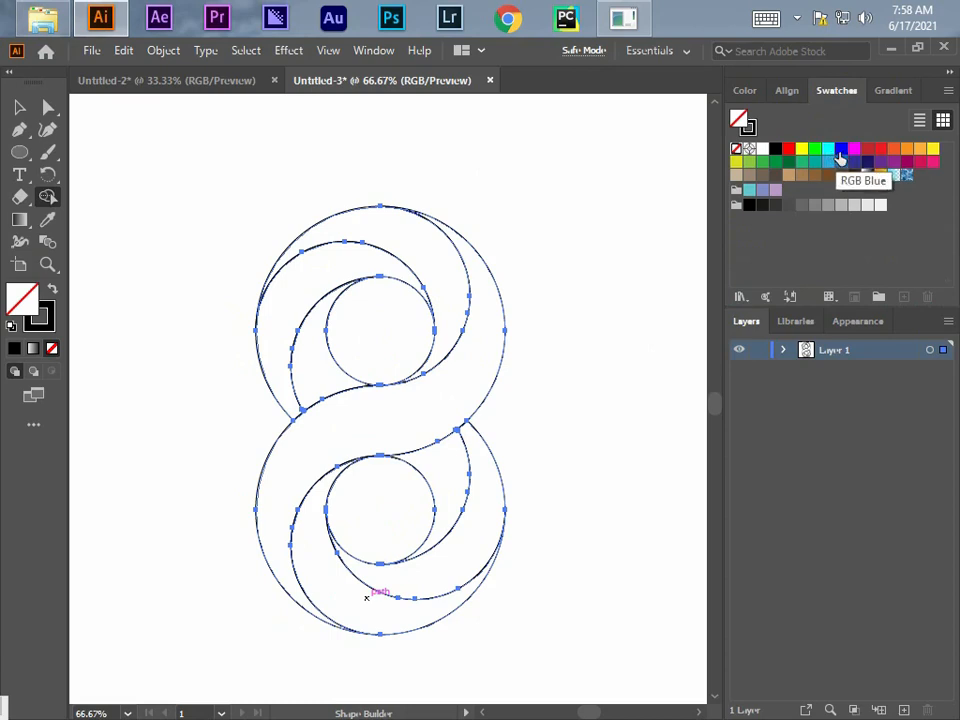
double_click(830, 153)
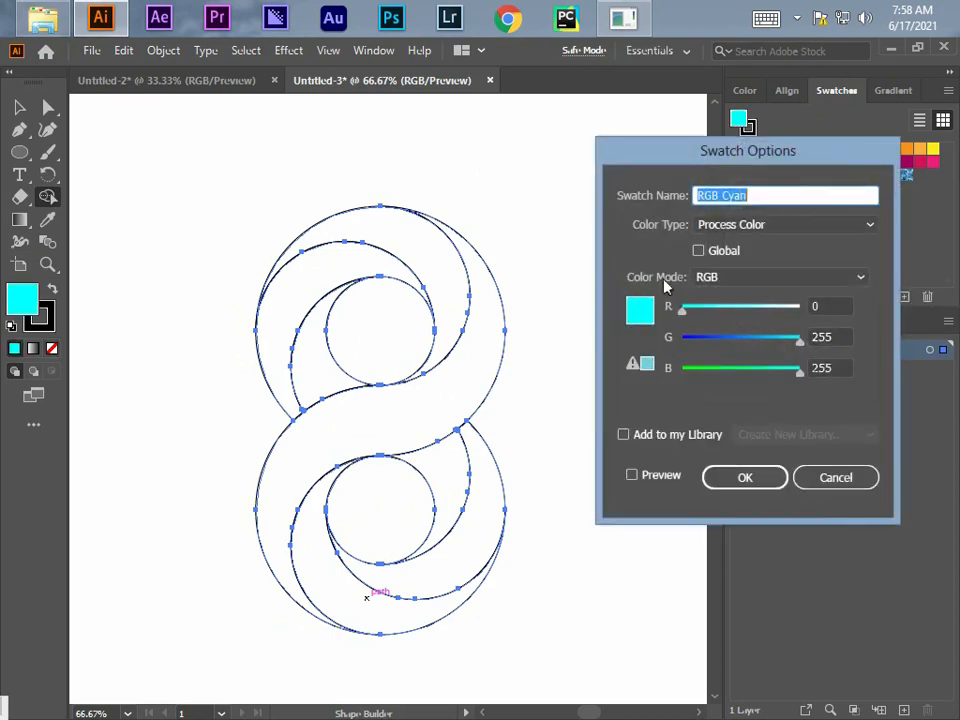
left_click(698, 250)
left_click(741, 477)
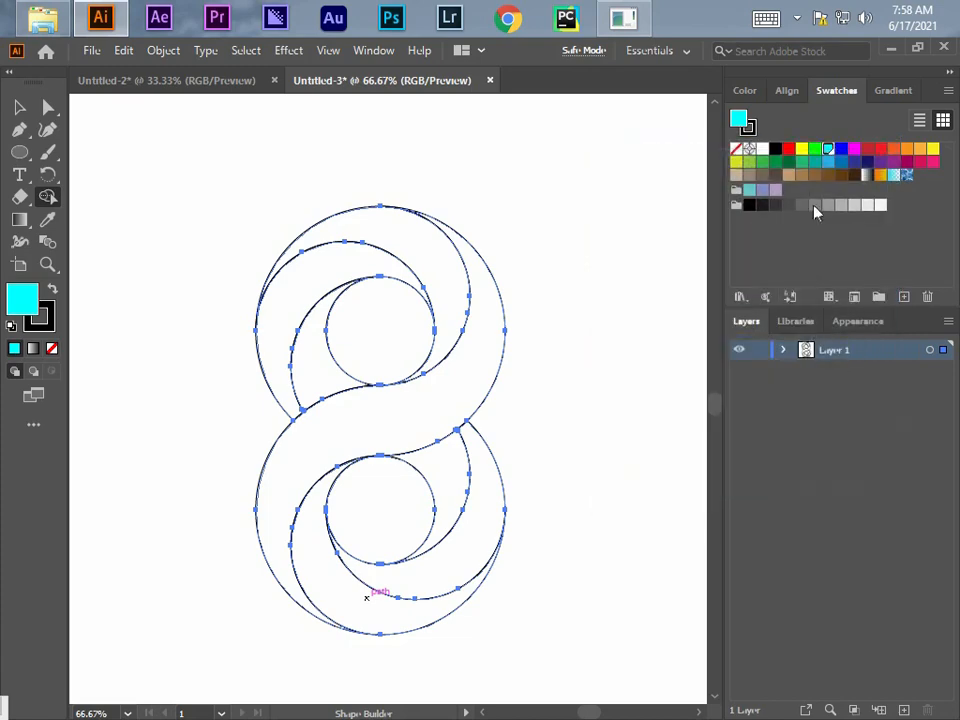
double_click(842, 152)
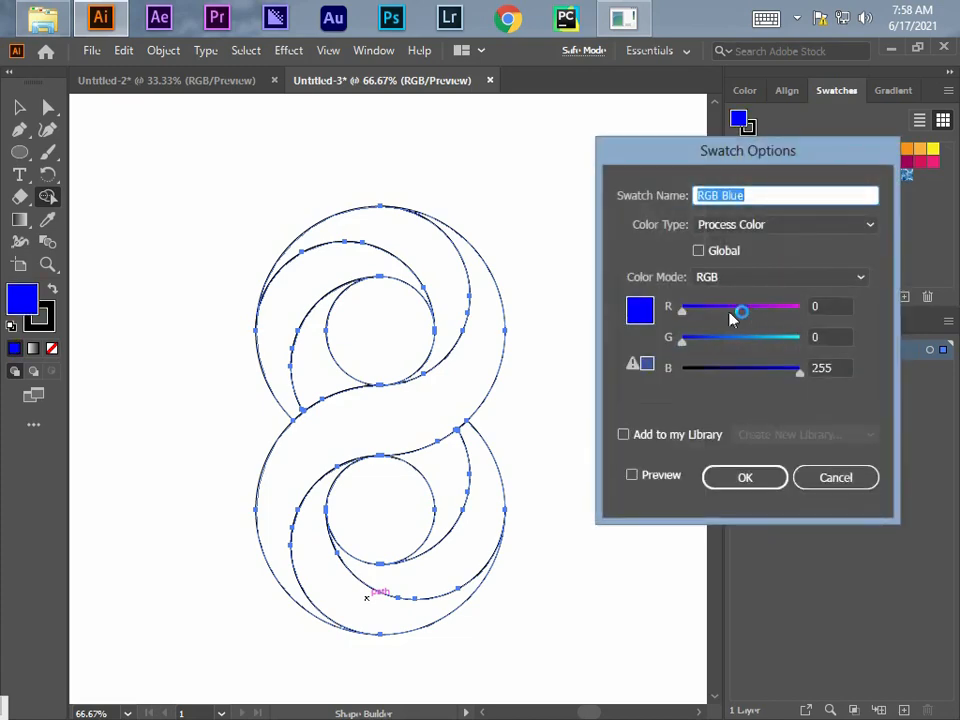
left_click(698, 251)
left_click(748, 477)
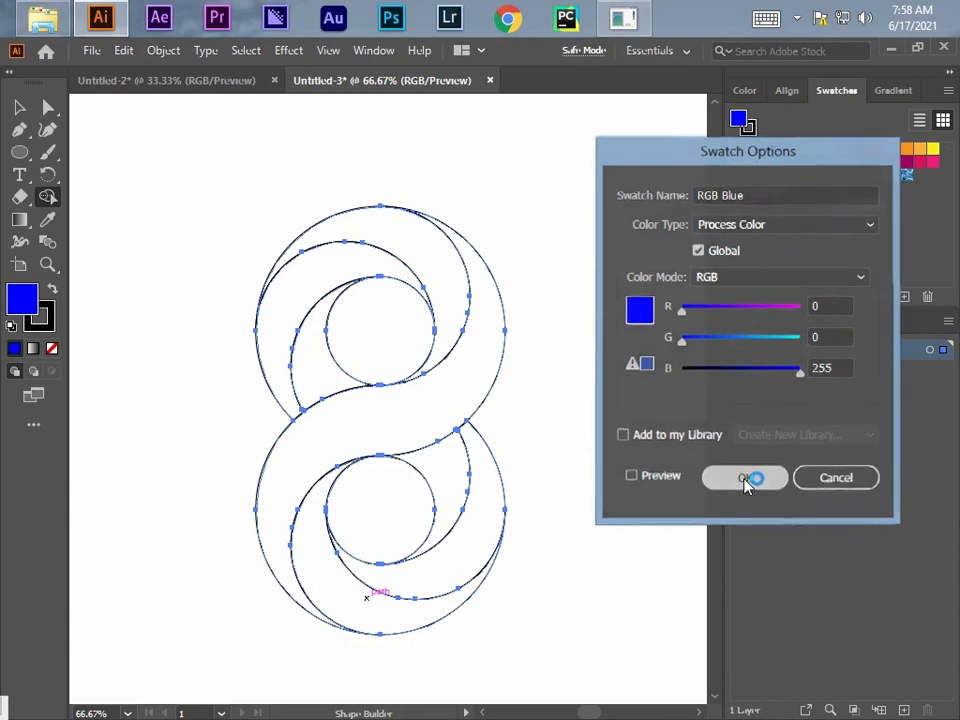
Fill all the selected shapes of the 8 with the linear white-to-black gradient at 0°, leaving the fill color picker without changes.
left_click(892, 92)
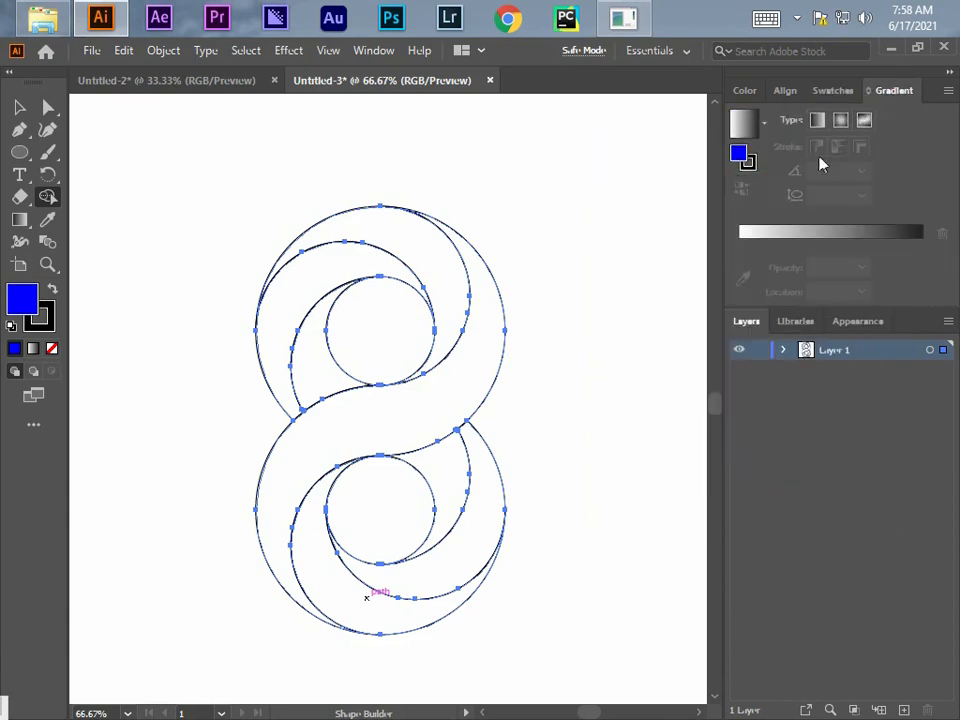
left_click(760, 237)
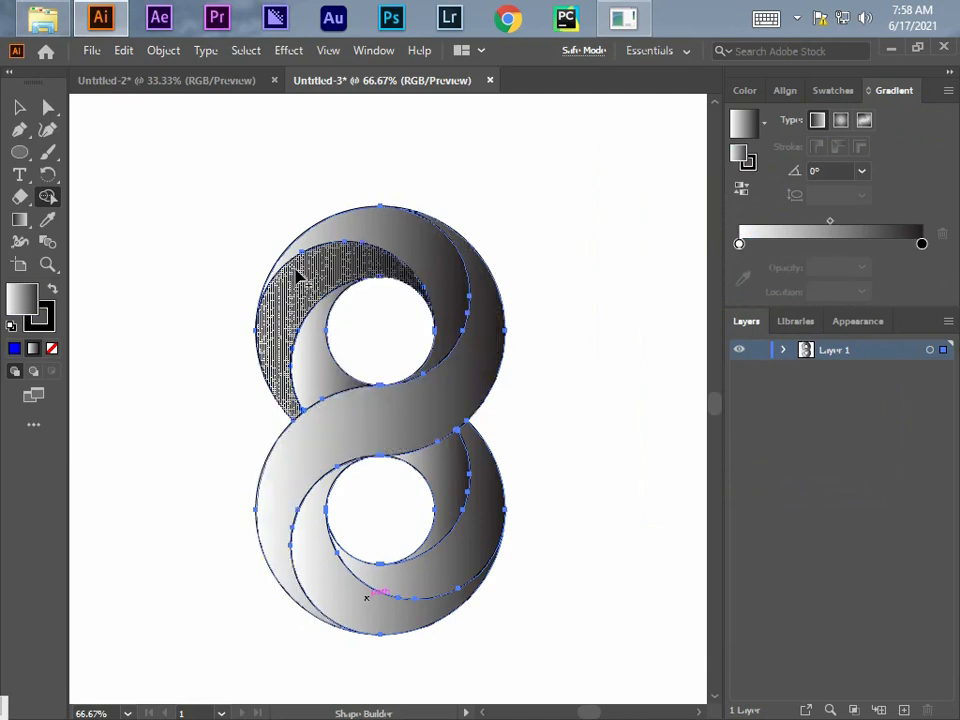
key("v")
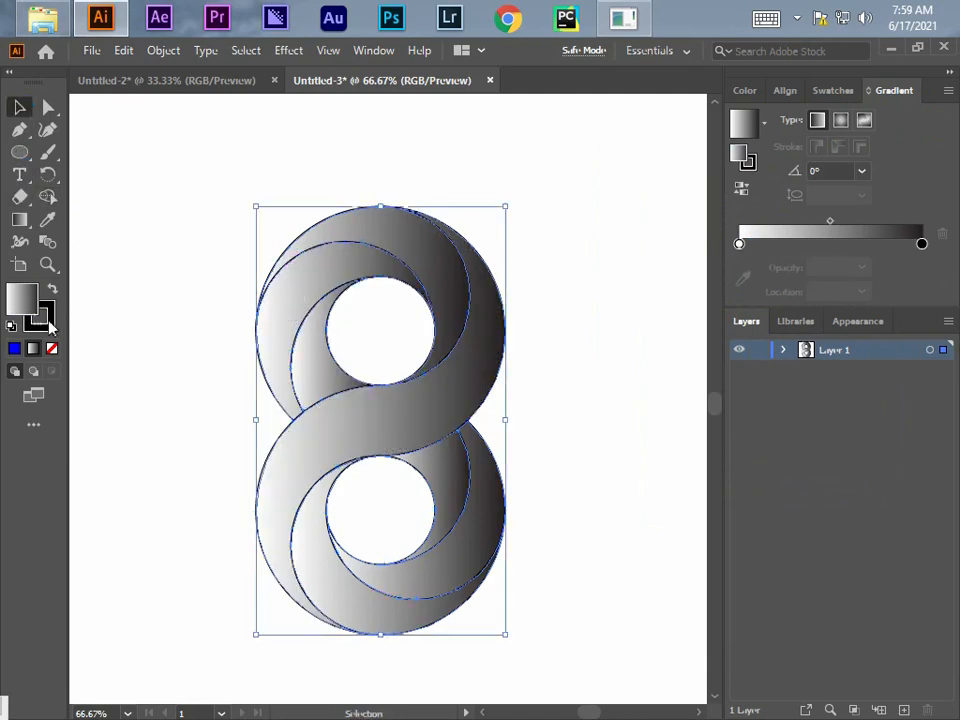
double_click(25, 300)
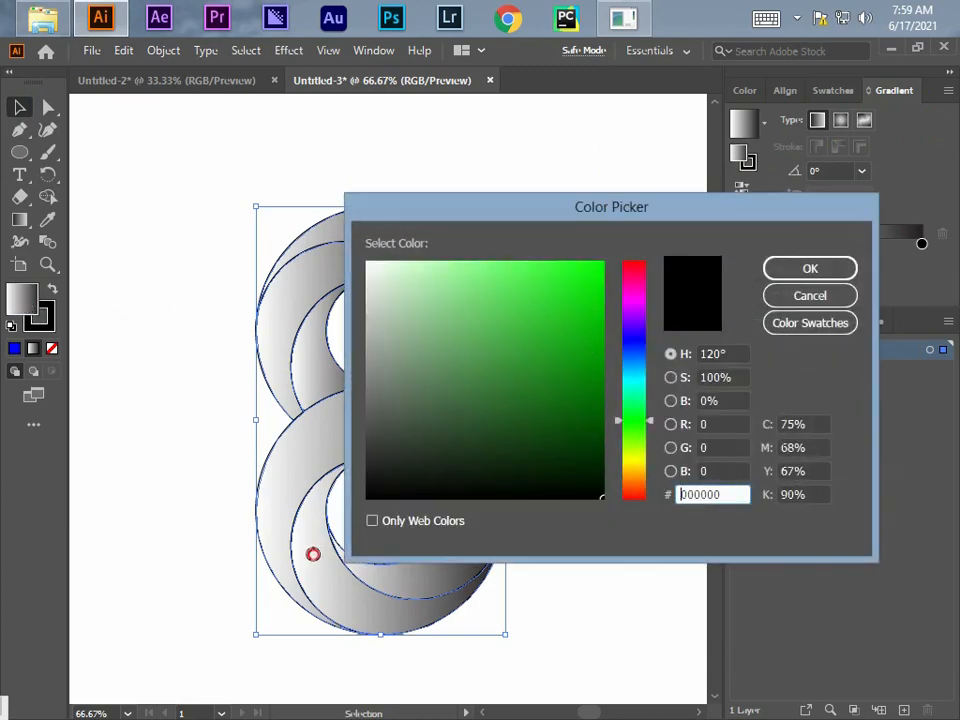
left_click(815, 294)
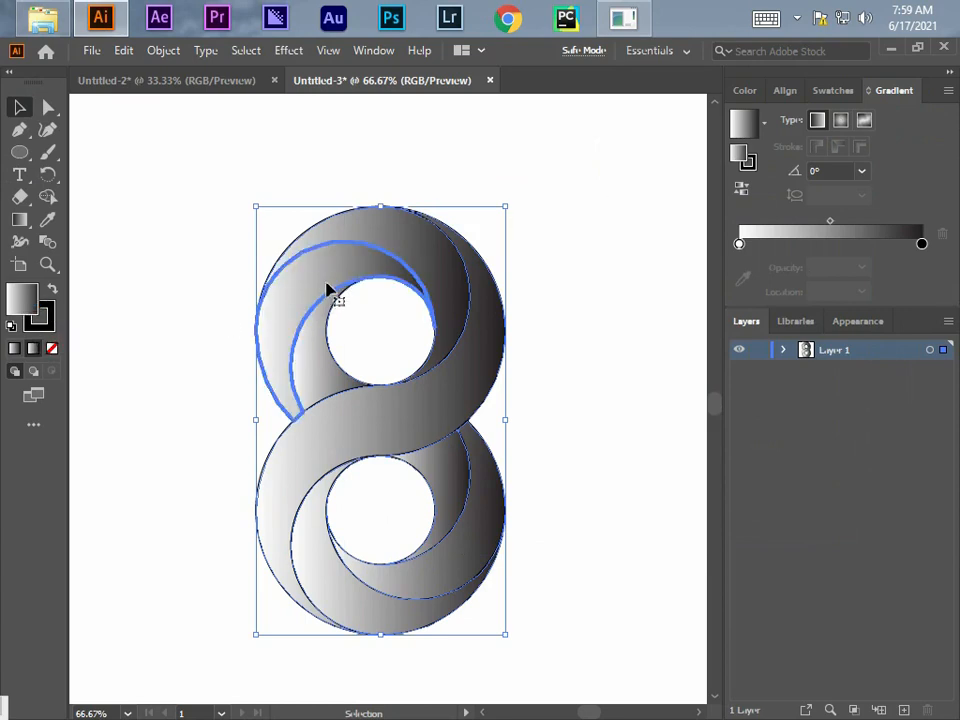
Fill the upper loop's curved arc with a linear gradient running from RGB Cyan to RGB Blue.
left_click(294, 272)
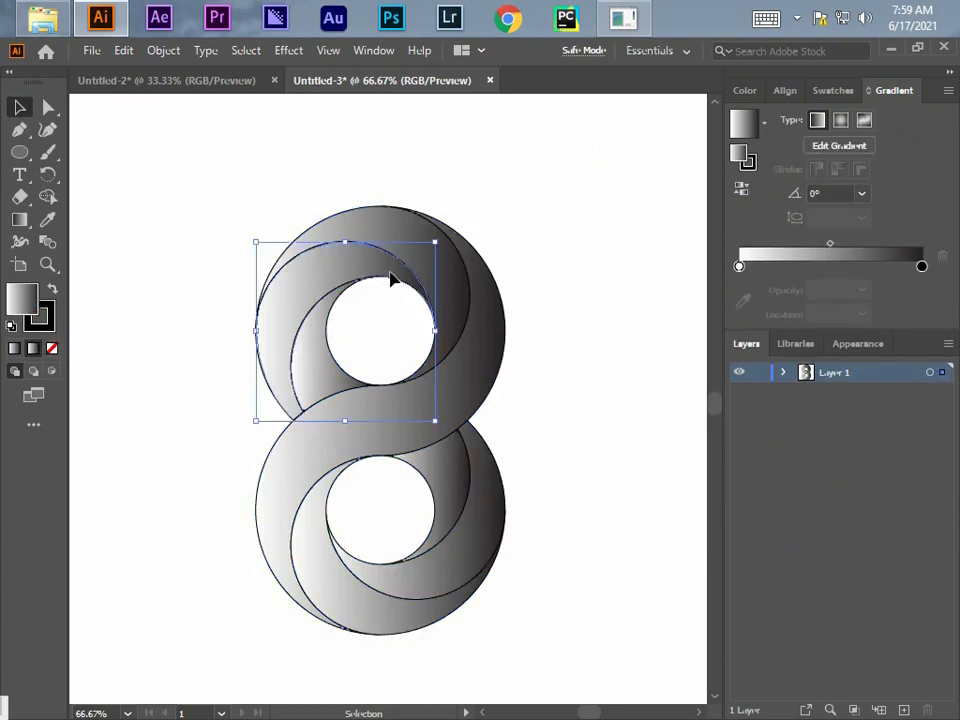
double_click(740, 267)
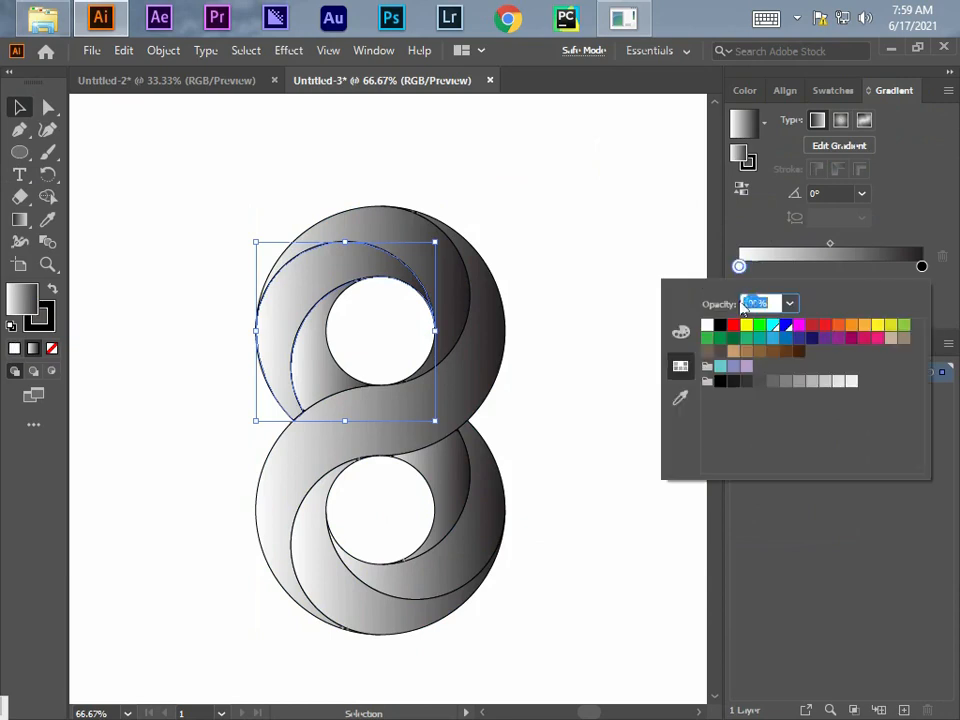
left_click(773, 328)
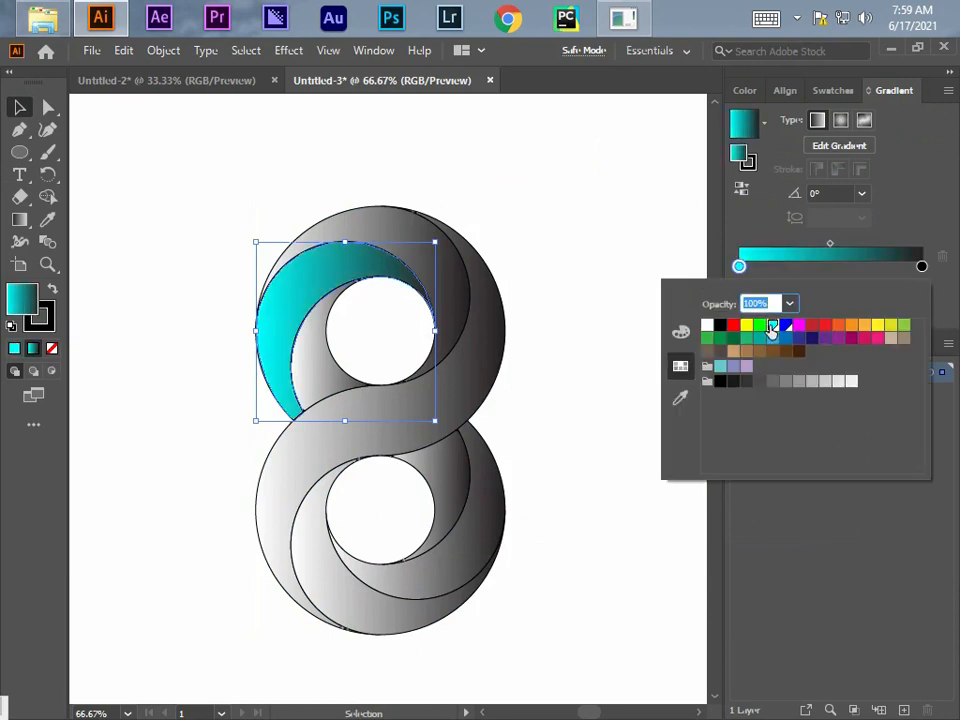
left_click(921, 268)
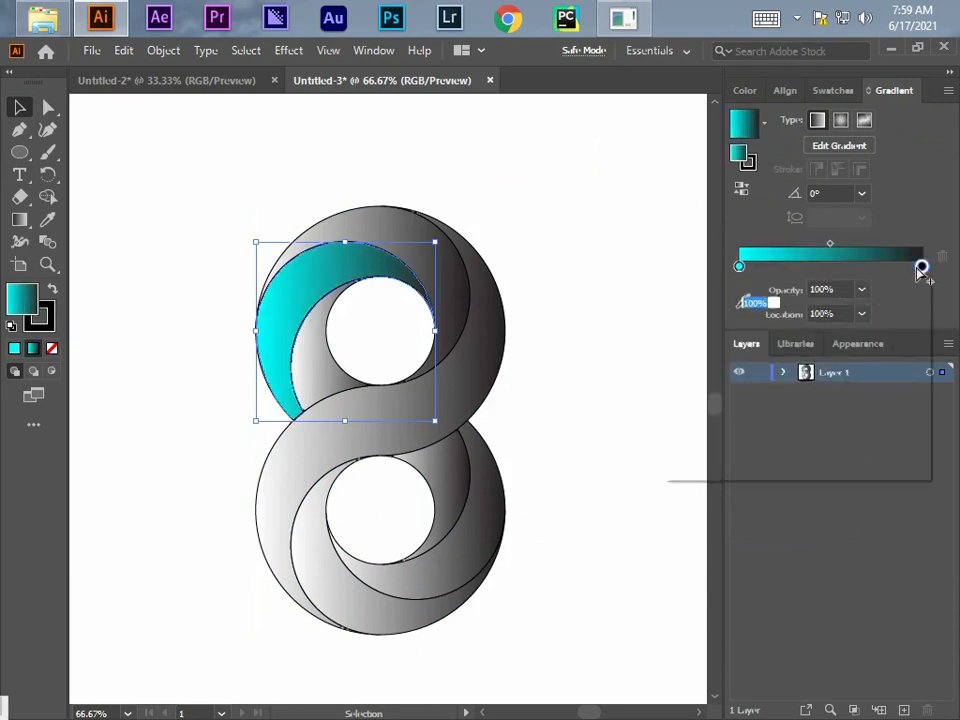
double_click(921, 267)
left_click(787, 326)
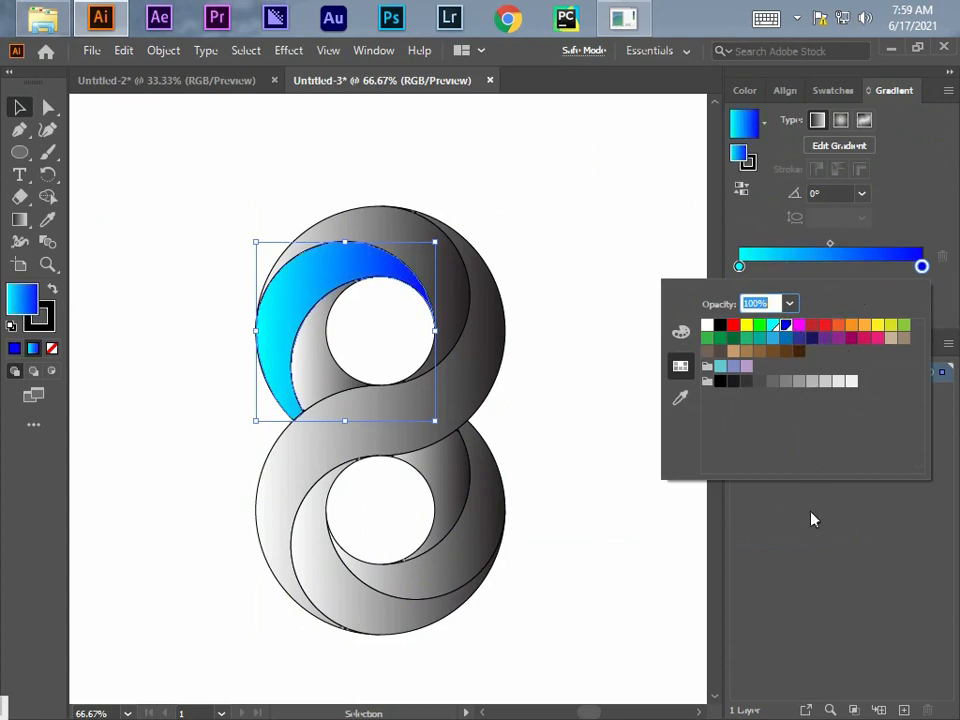
left_click(785, 522)
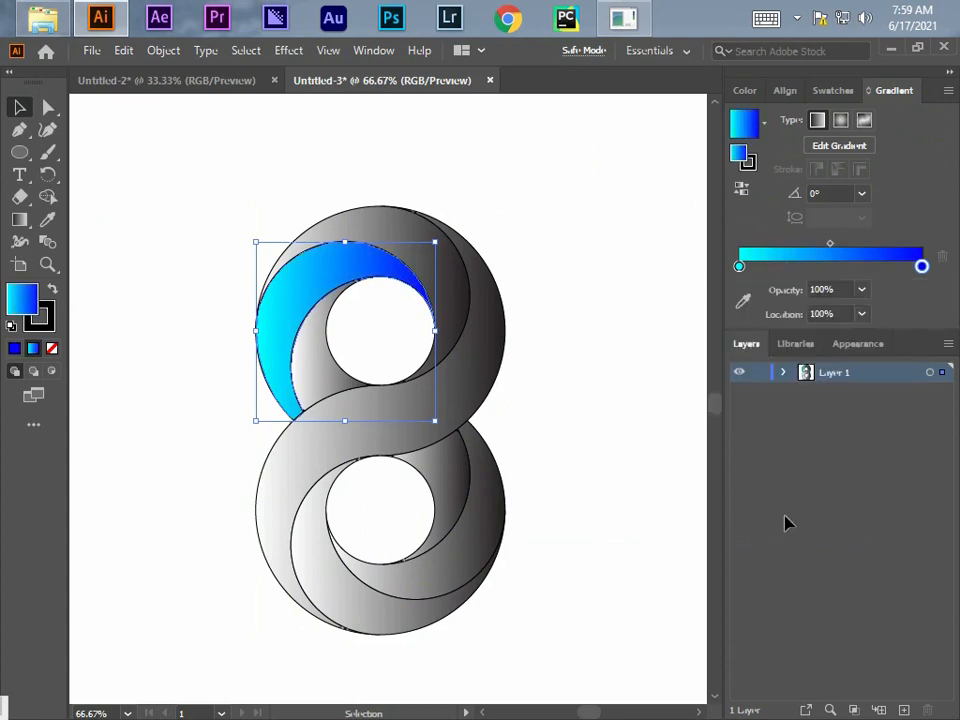
Try a radial type and linear gradient angles of 120°, 45° and -45° on the upper loop's curved arc.
left_click(840, 123)
left_click(821, 123)
left_click(862, 193)
left_click(882, 272)
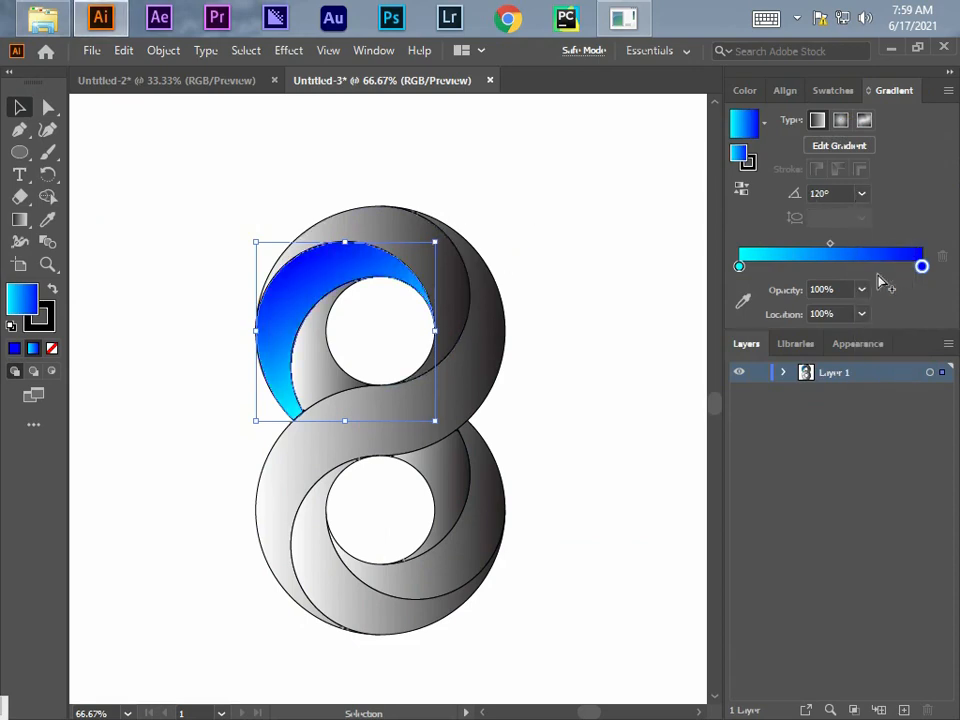
left_click(862, 193)
left_click(877, 340)
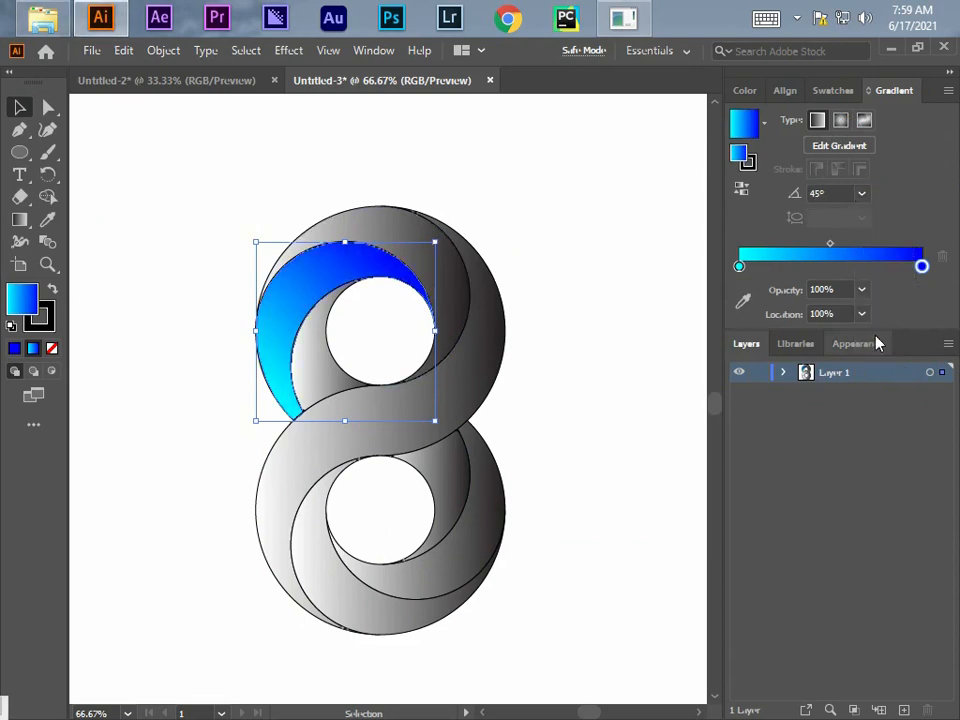
left_click(860, 198)
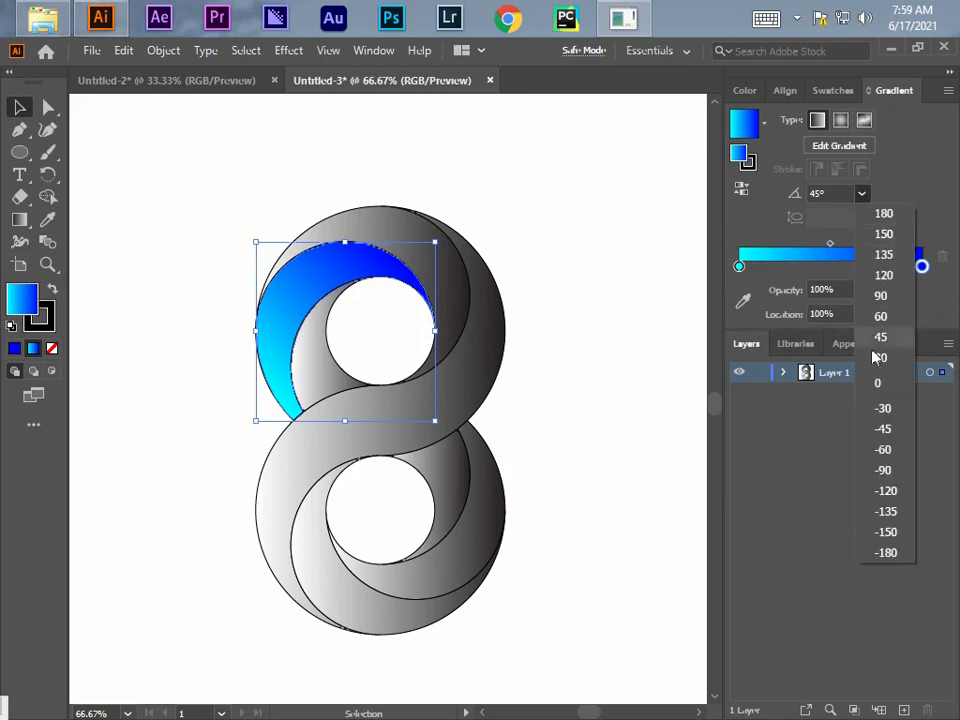
left_click(884, 430)
Set the gradient angle of the upper loop's curved arc to -180°.
left_click(862, 193)
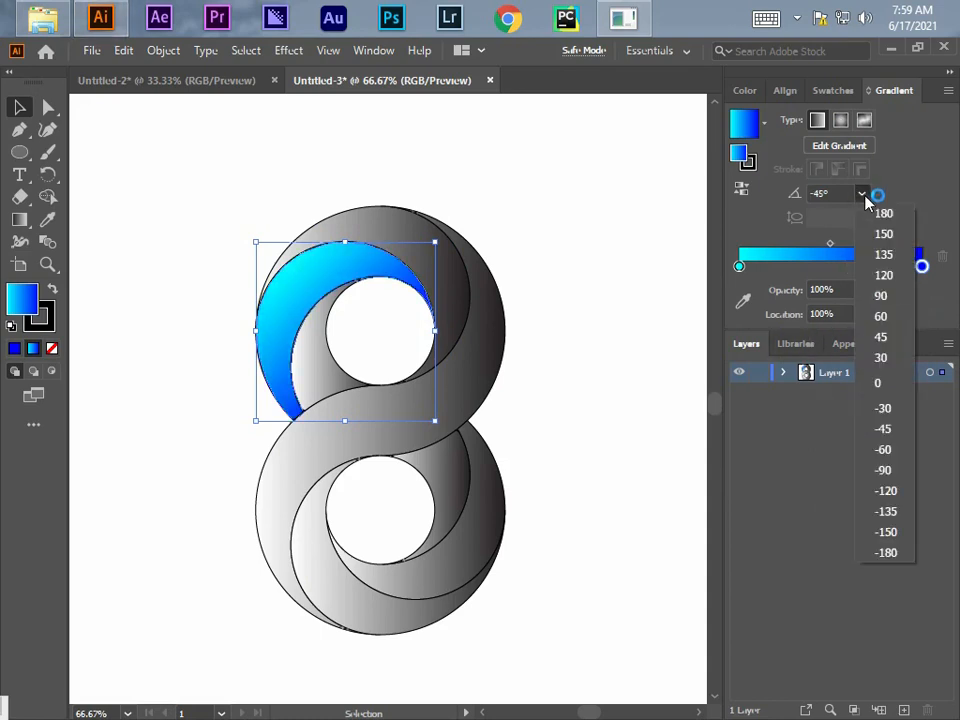
left_click(886, 553)
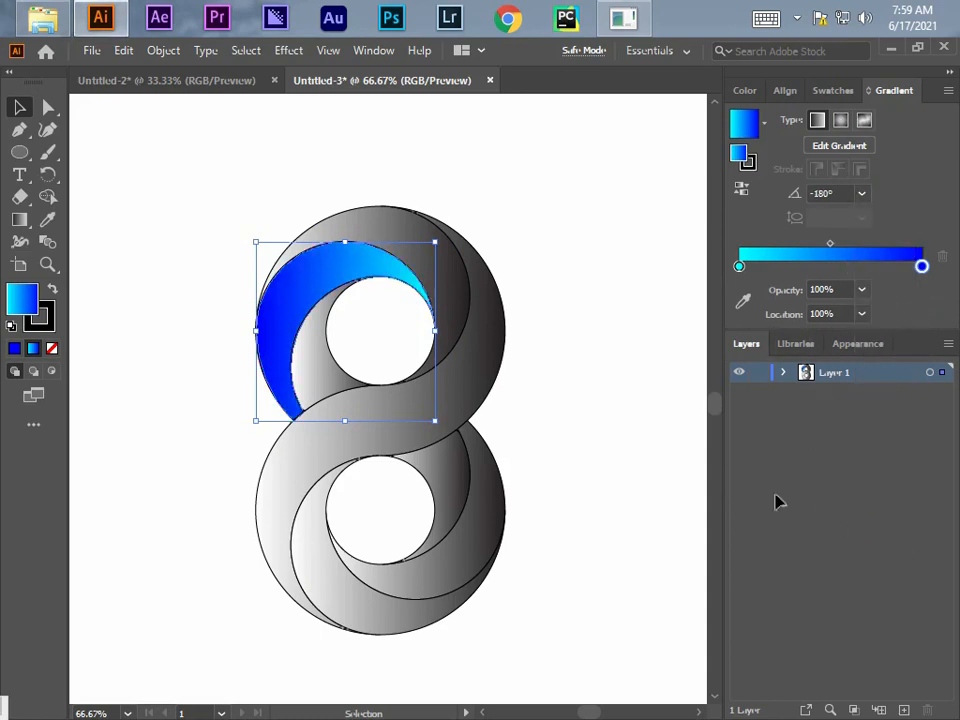
Apply the curved arc's cyan-to-blue gradient to all shapes of the 8 with the Eyedropper and deselect them.
left_click_drag(158, 167, 566, 615)
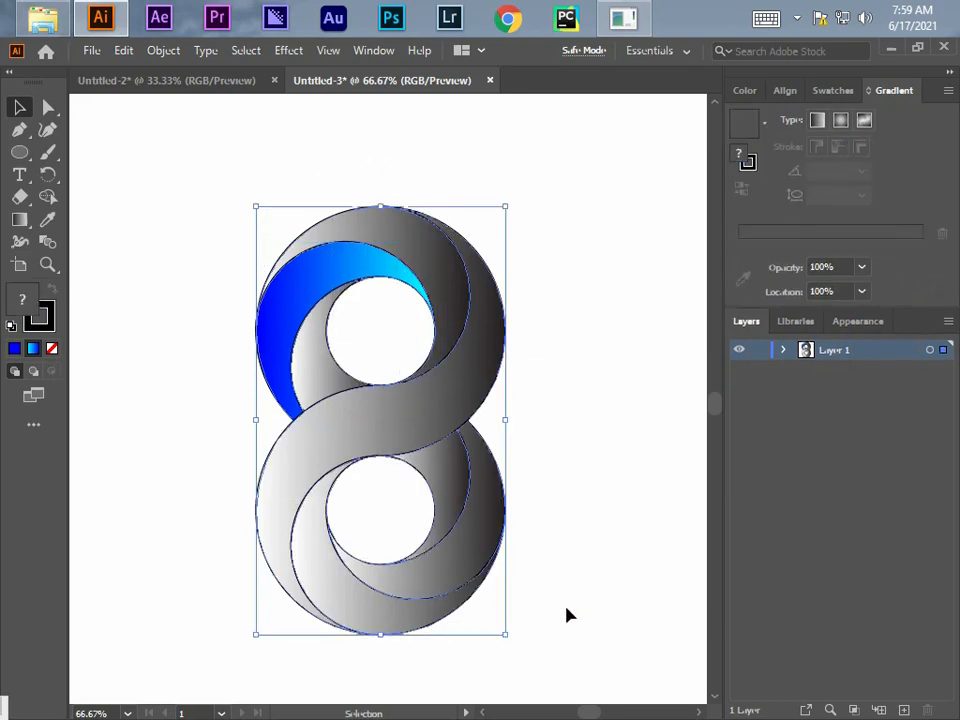
left_click(48, 222)
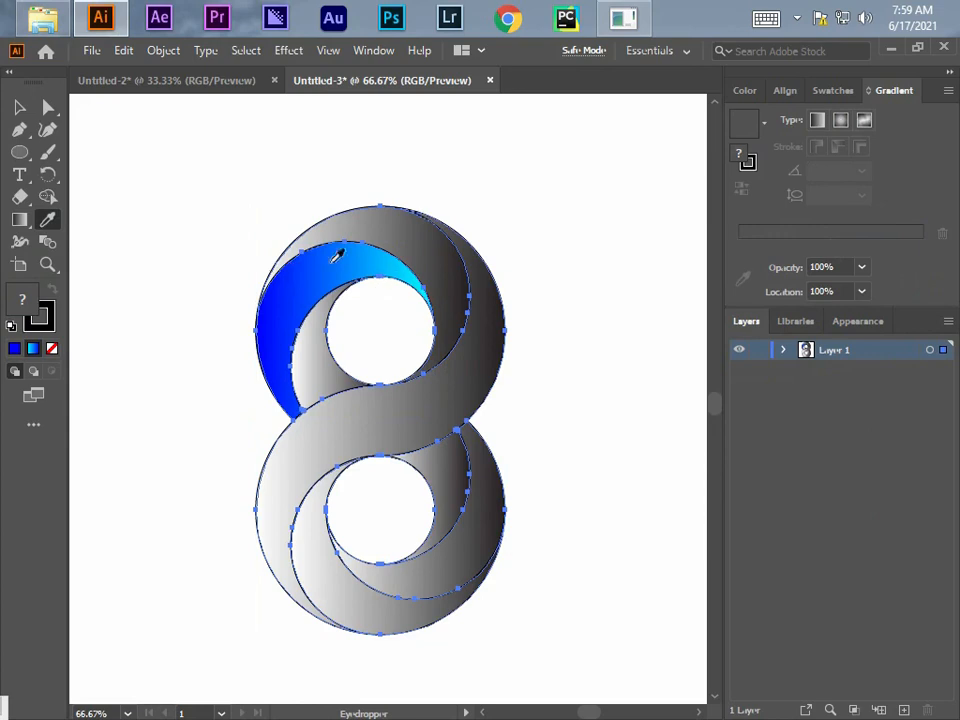
left_click(332, 253)
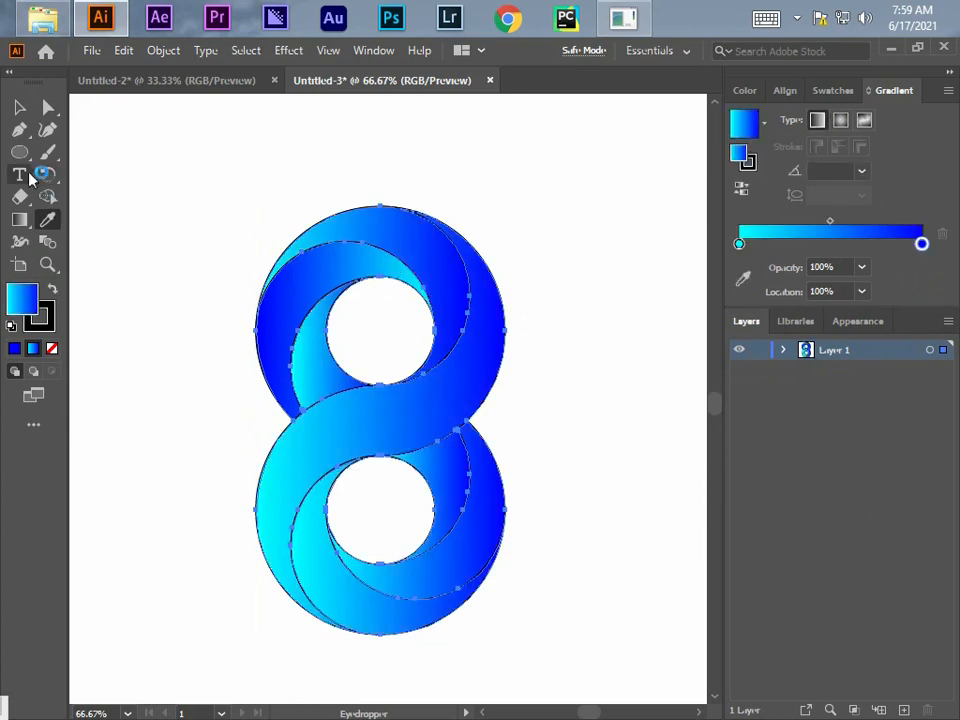
left_click(20, 107)
left_click(595, 388)
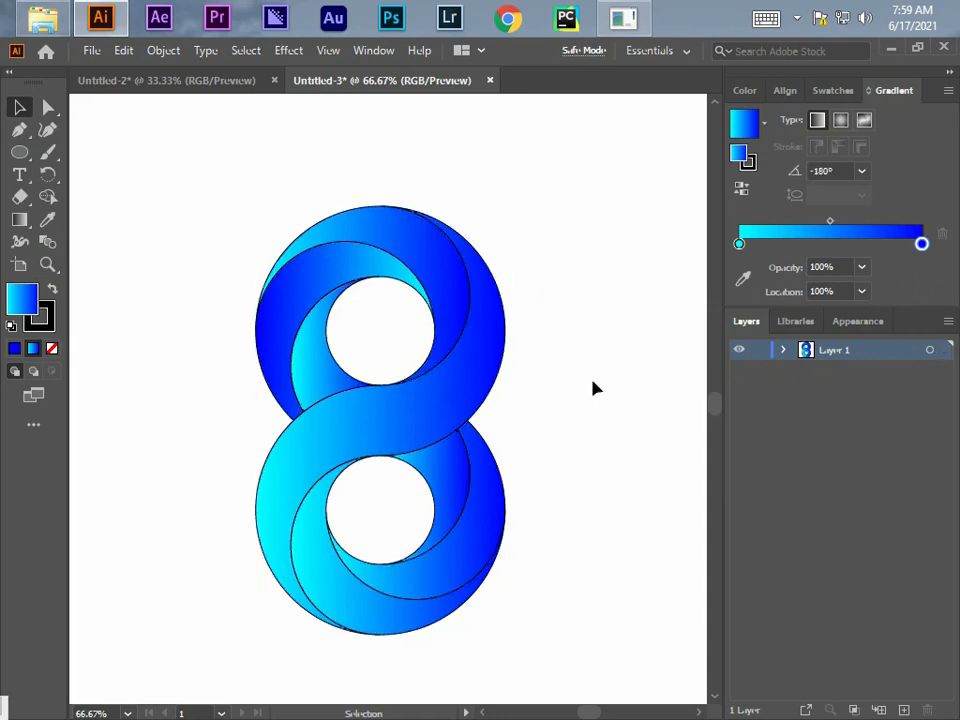
Try a radial gradient on the upper loop's outer crescent and return it to linear.
left_click(426, 259)
left_click(838, 121)
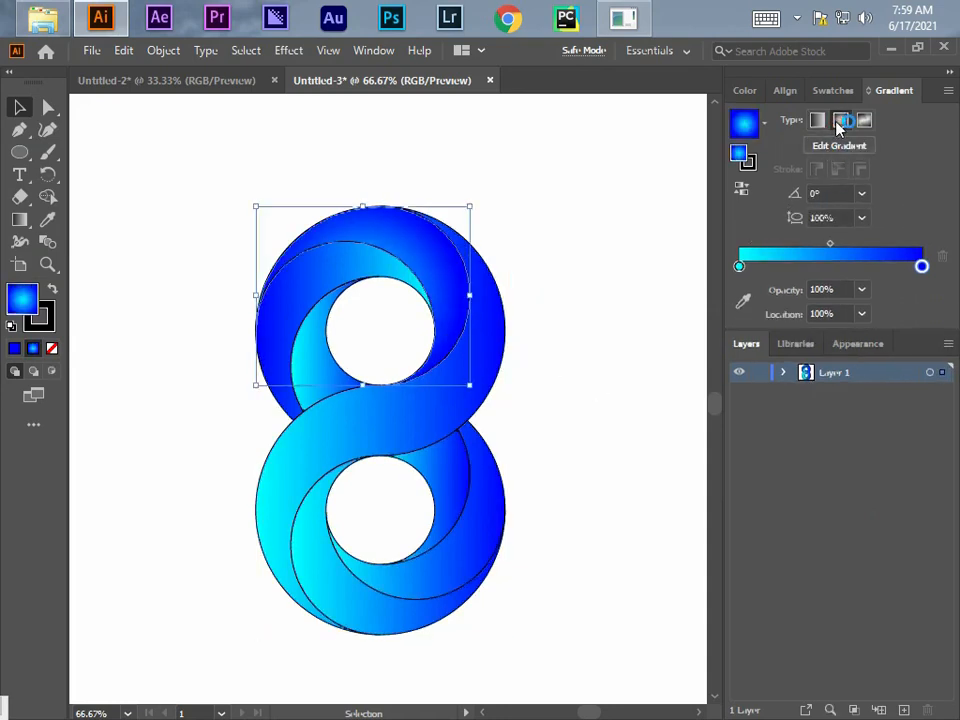
left_click(820, 121)
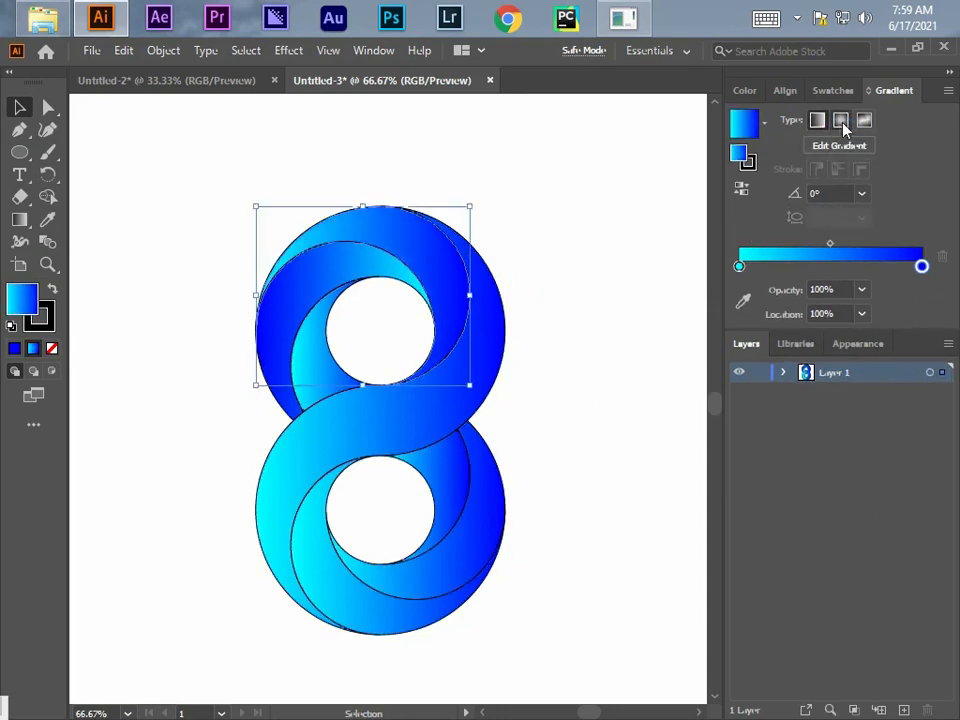
Change the diagonal S-shaped band's cyan-to-blue gradient to radial and clear the selection.
left_click(430, 430, "shift")
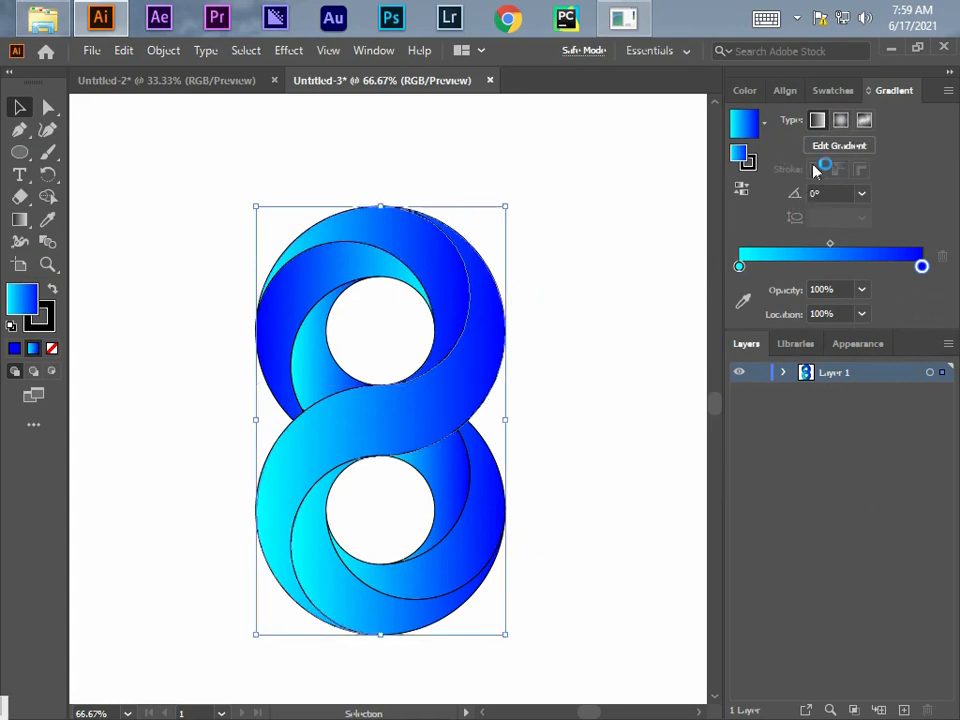
left_click(840, 121)
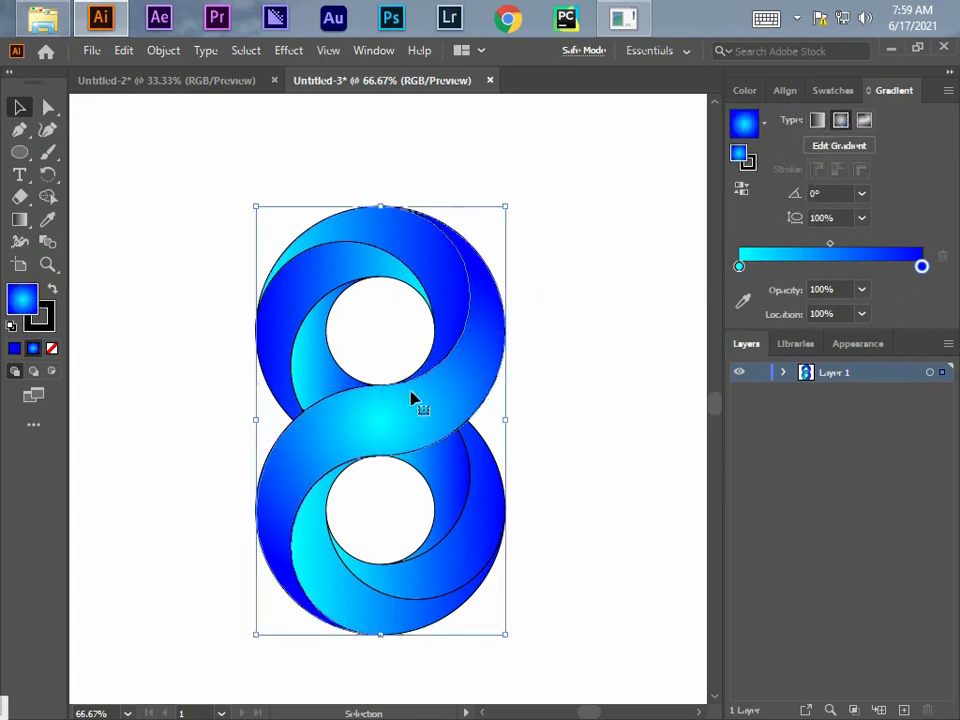
left_click(452, 504)
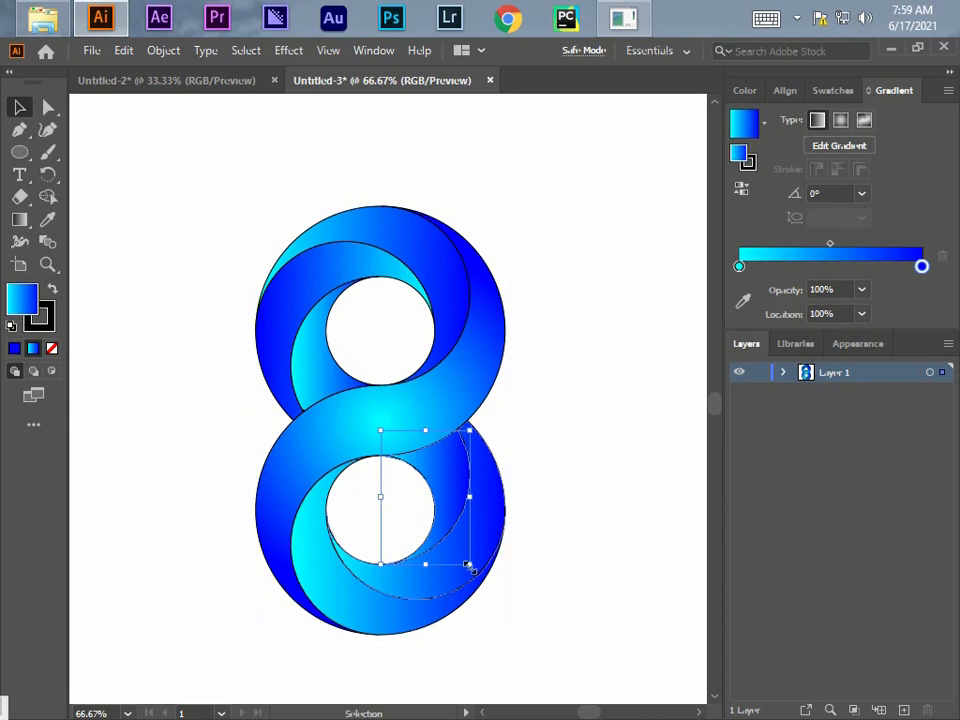
left_click(606, 468)
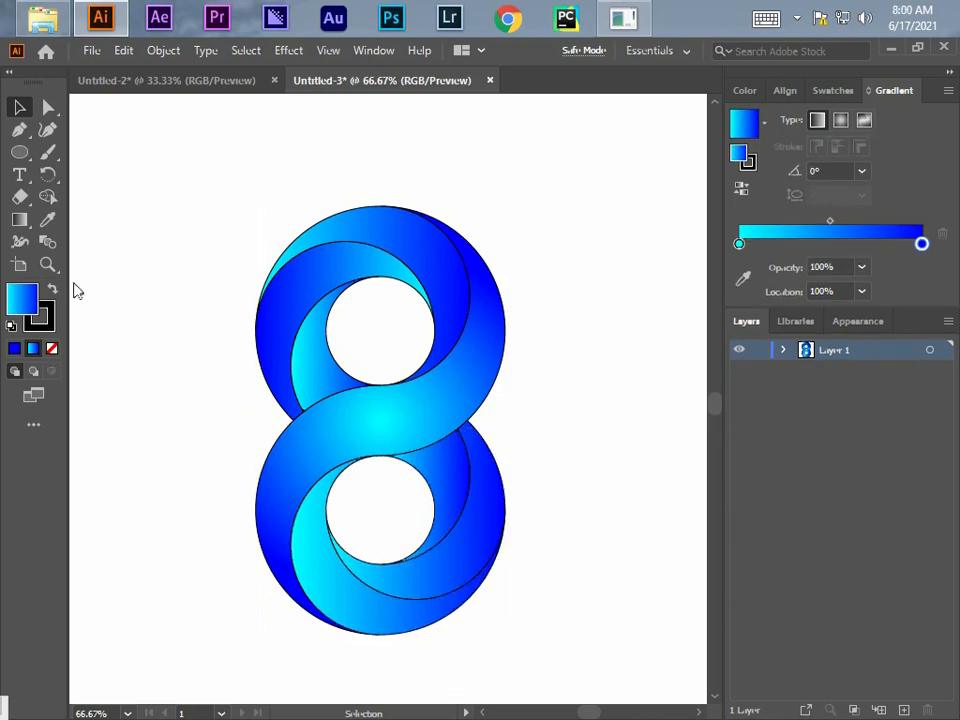
Remove the black stroke from all shapes of the 8 and deselect them.
left_click(48, 318)
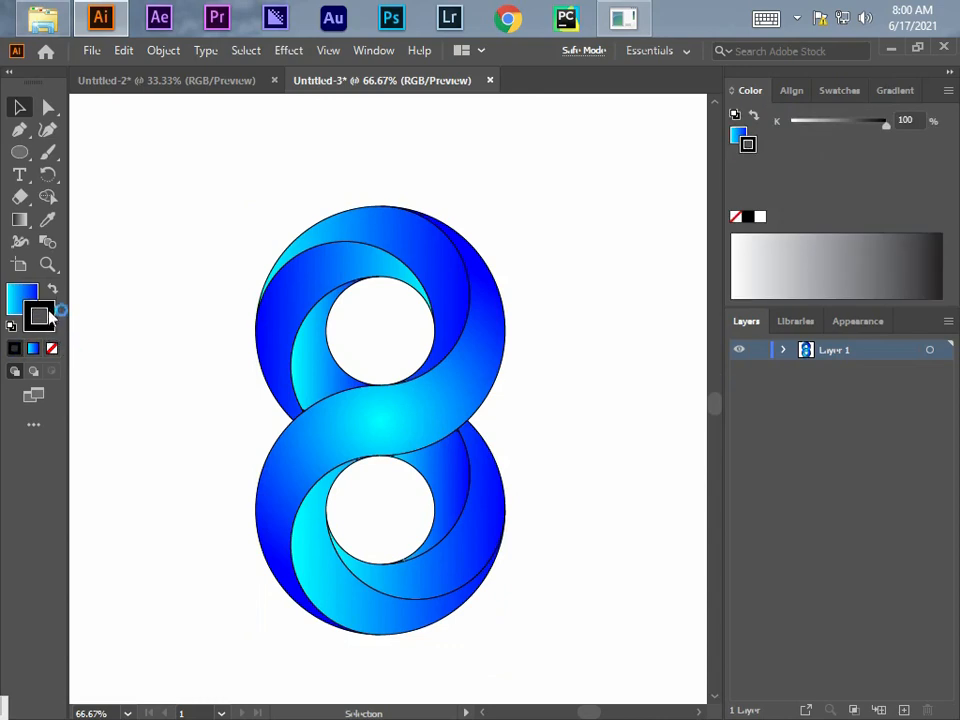
left_click(52, 348)
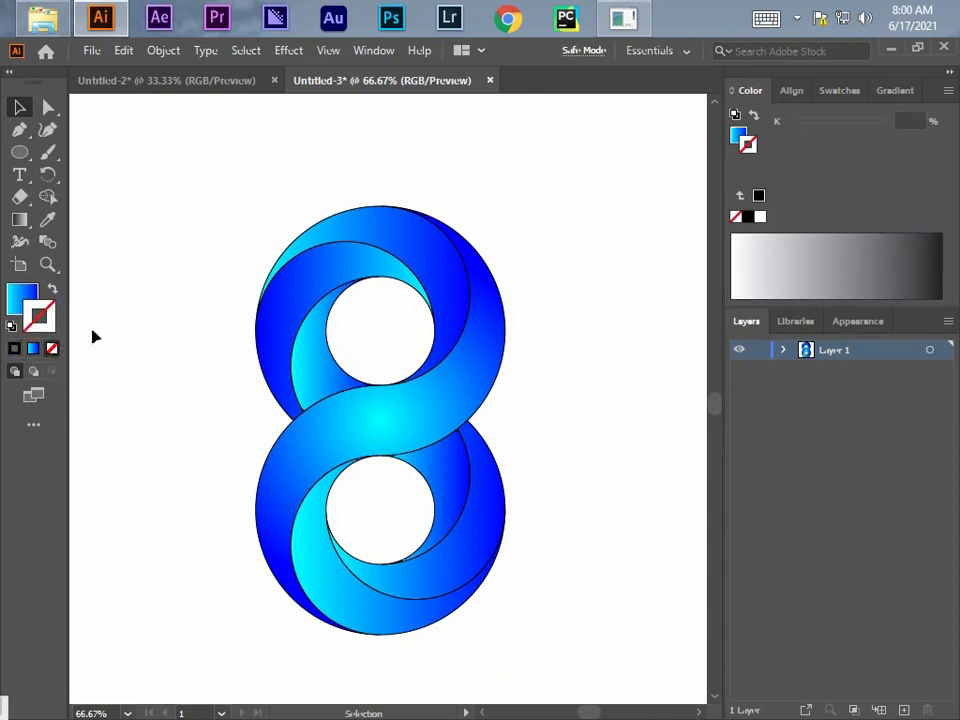
mouse_move(191, 219)
left_mouse_down()
mouse_move(456, 508)
mouse_move(386, 583)
left_mouse_up()
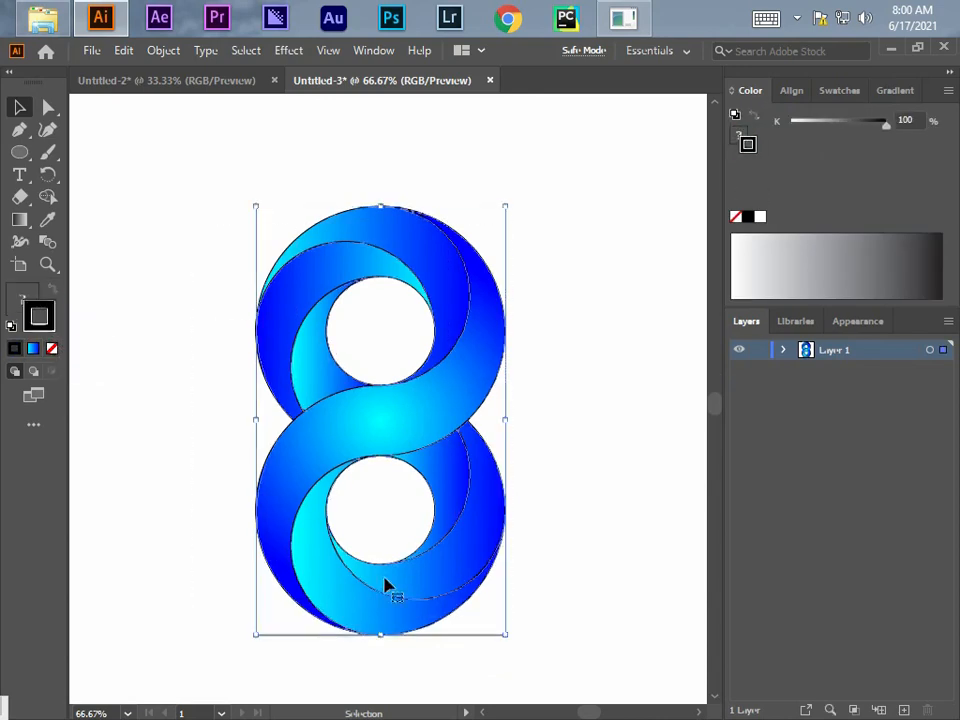
left_click(52, 348)
left_click(184, 303)
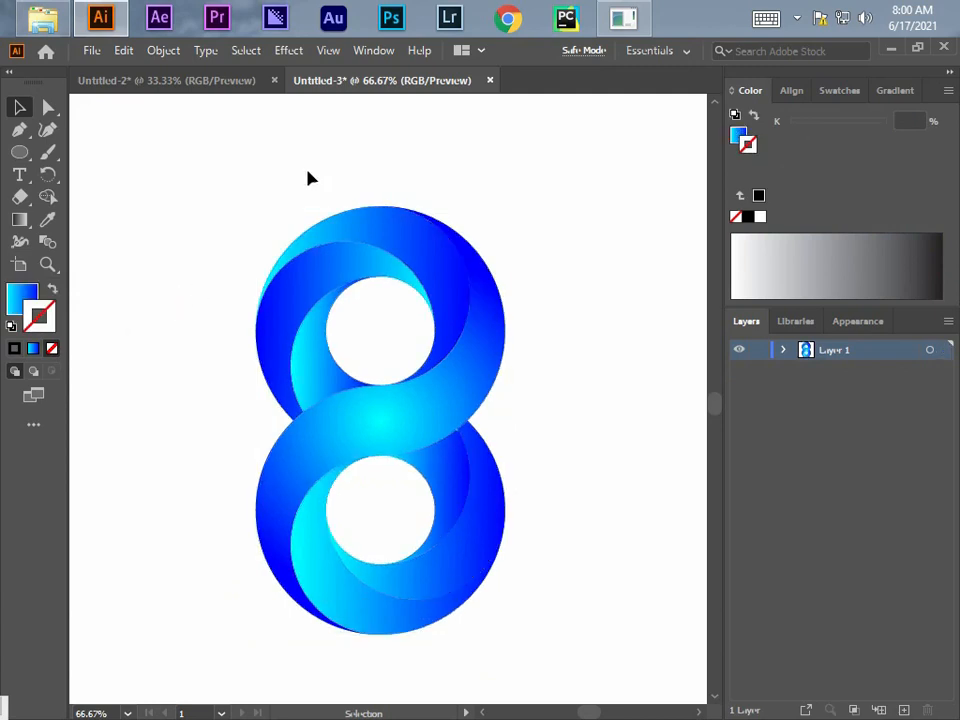
Adjust the global RGB Cyan swatch to G 101 and B 221, with preview enabled.
left_click(834, 91)
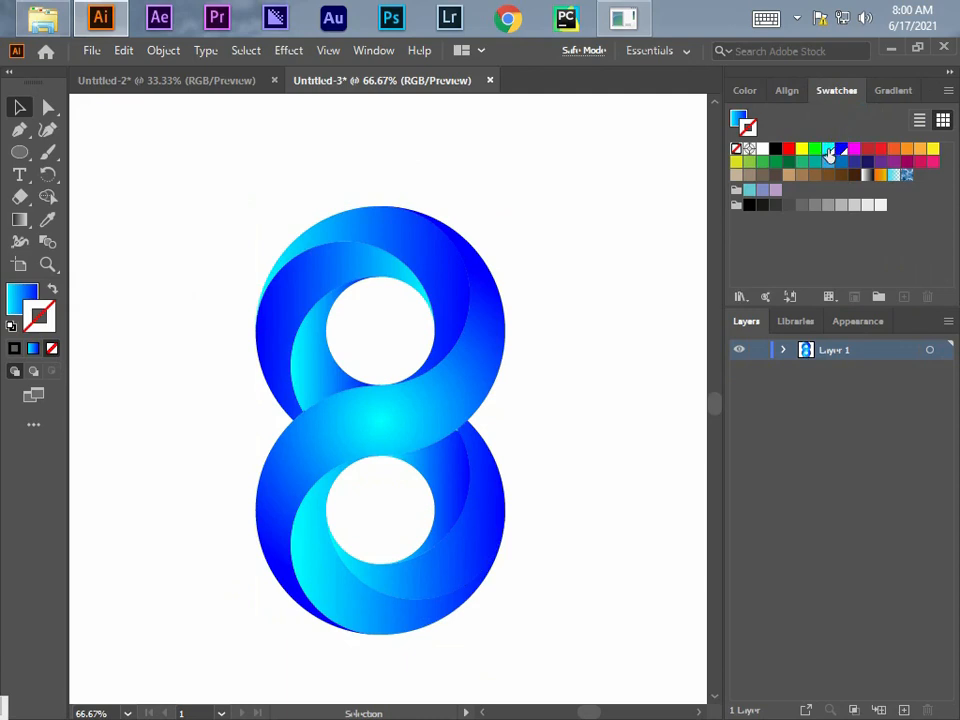
double_click(829, 152)
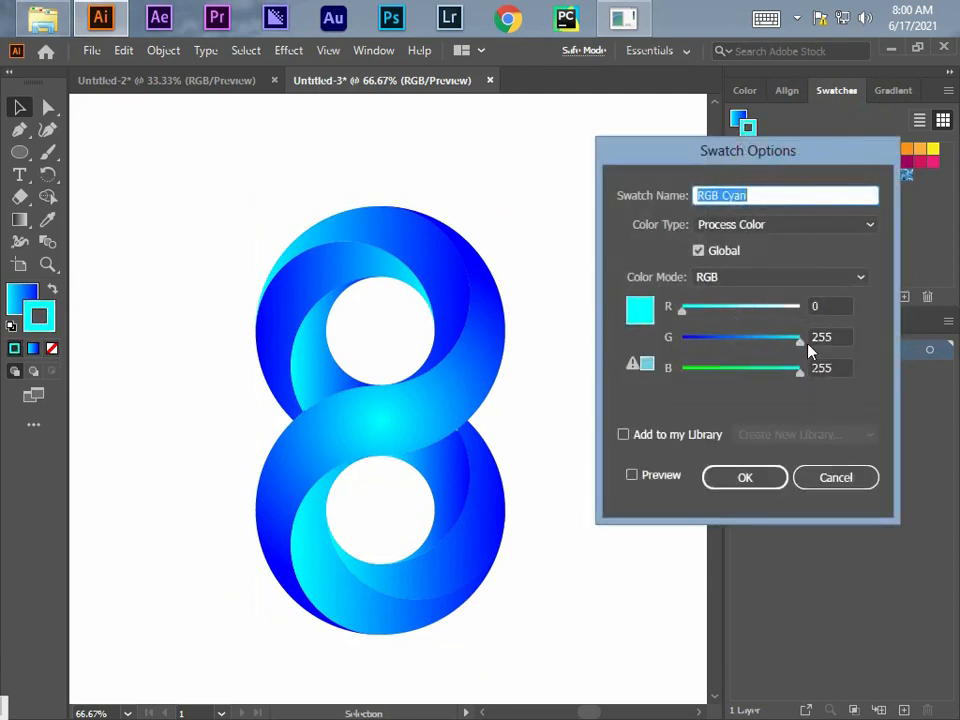
left_click_drag(803, 347, 731, 355)
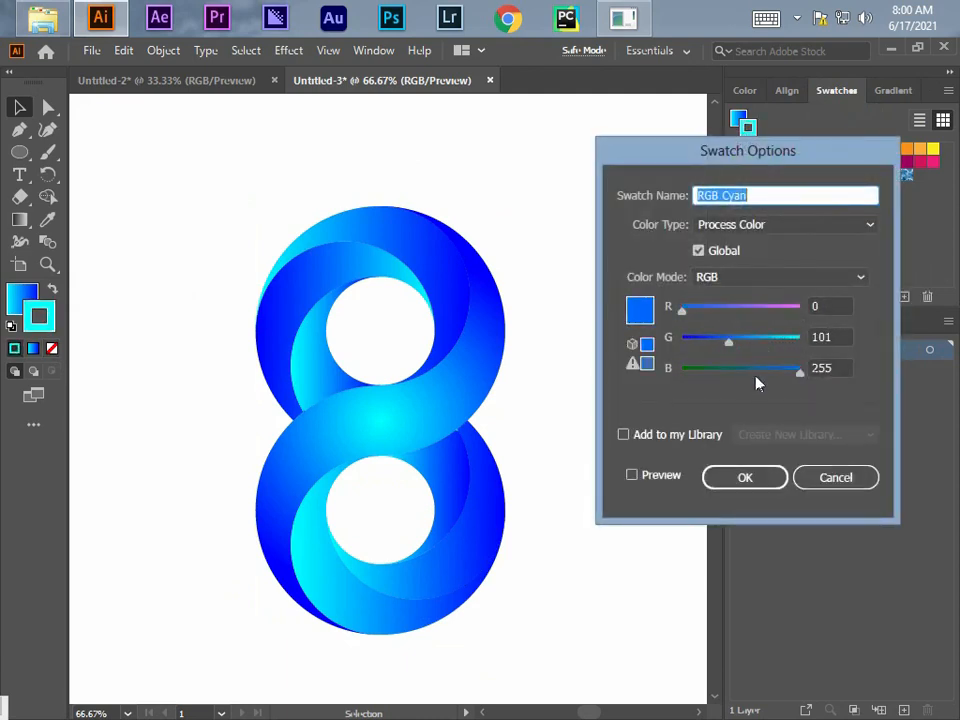
left_click_drag(800, 378, 786, 371)
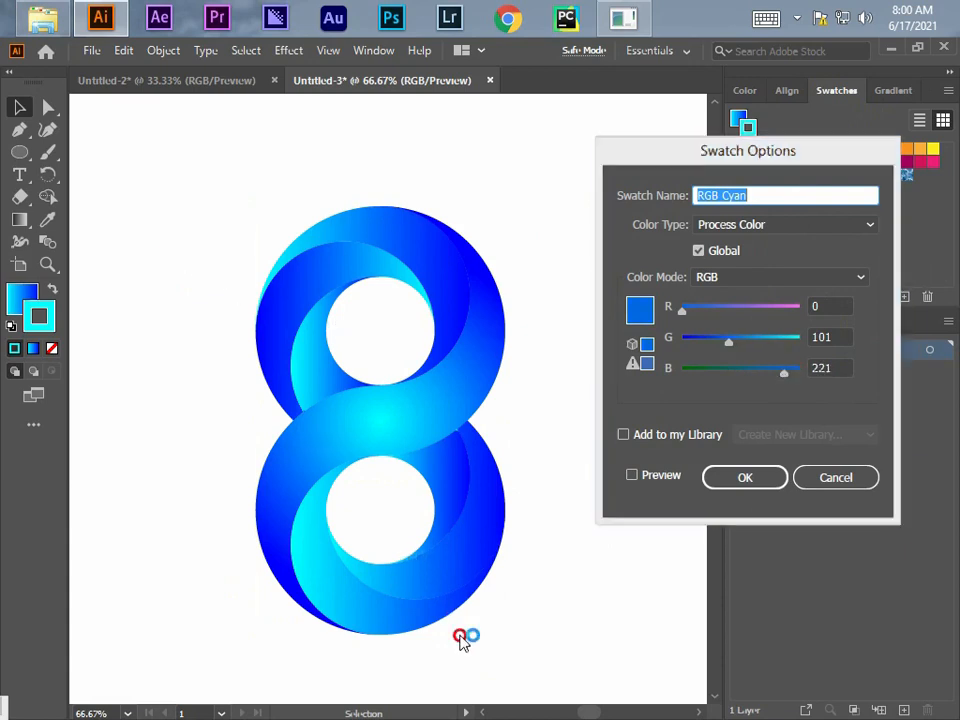
left_click(632, 475)
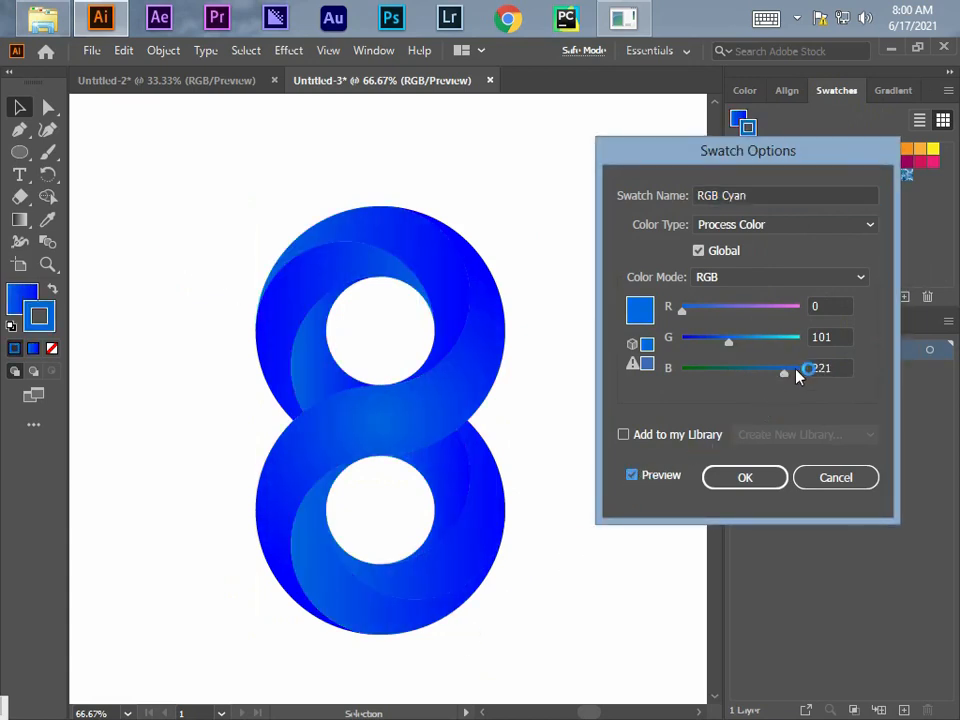
Readjust the RGB Cyan swatch to R 77, G 252 and B 255.
left_click_drag(787, 376, 797, 369)
left_click_drag(737, 339, 799, 343)
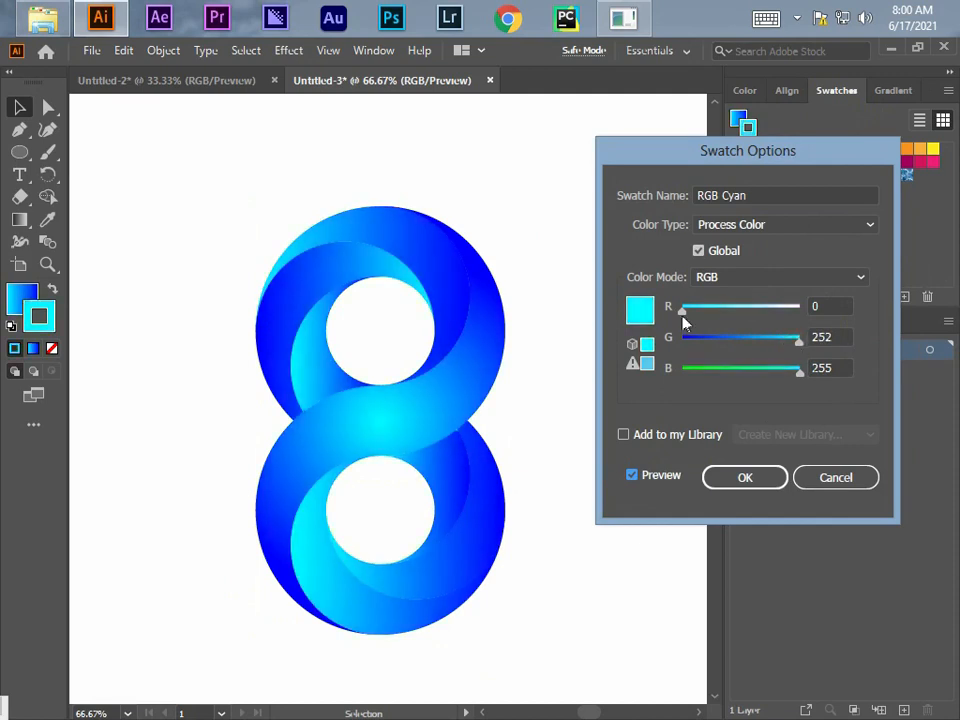
left_click_drag(678, 314, 727, 334)
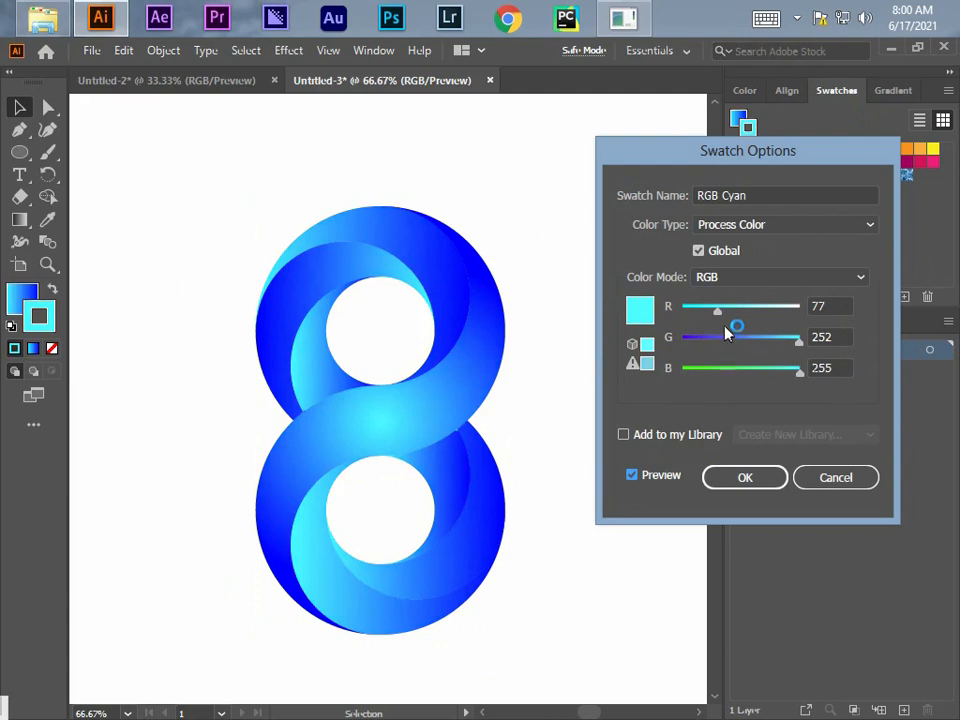